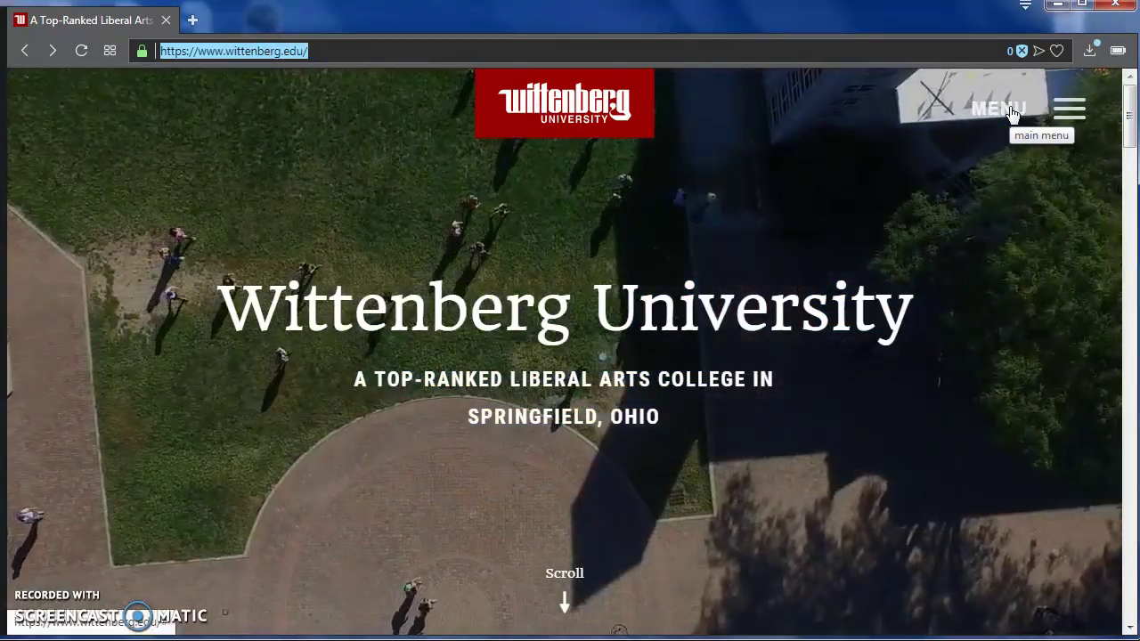
Step: Open the Thomas Library page from the Academics section of the university site's main menu
click(1012, 111)
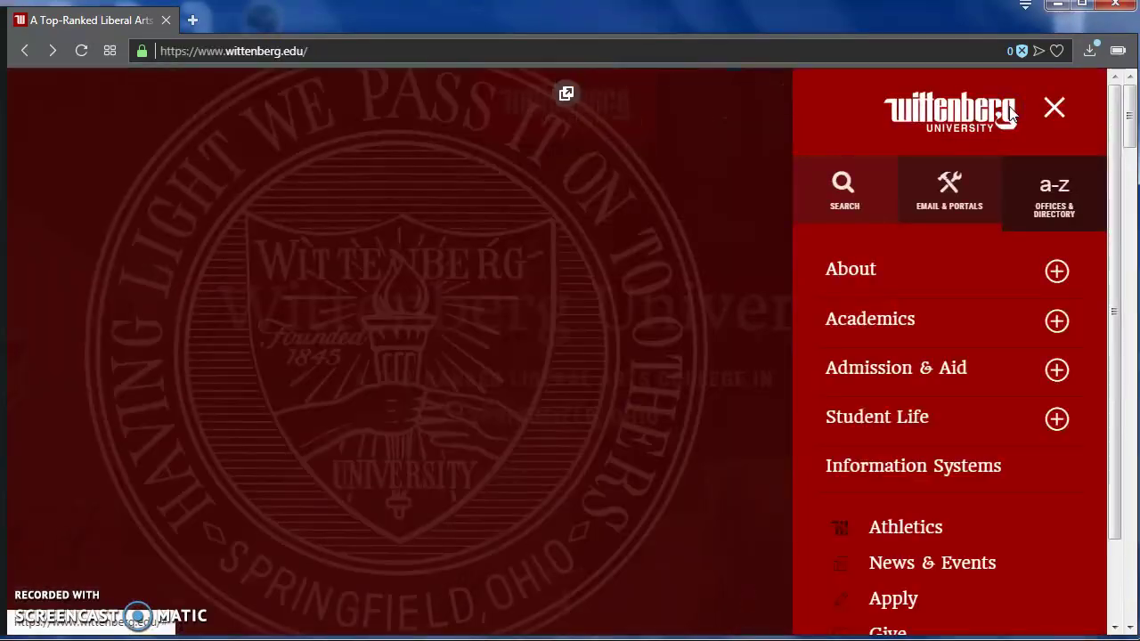
click(1058, 321)
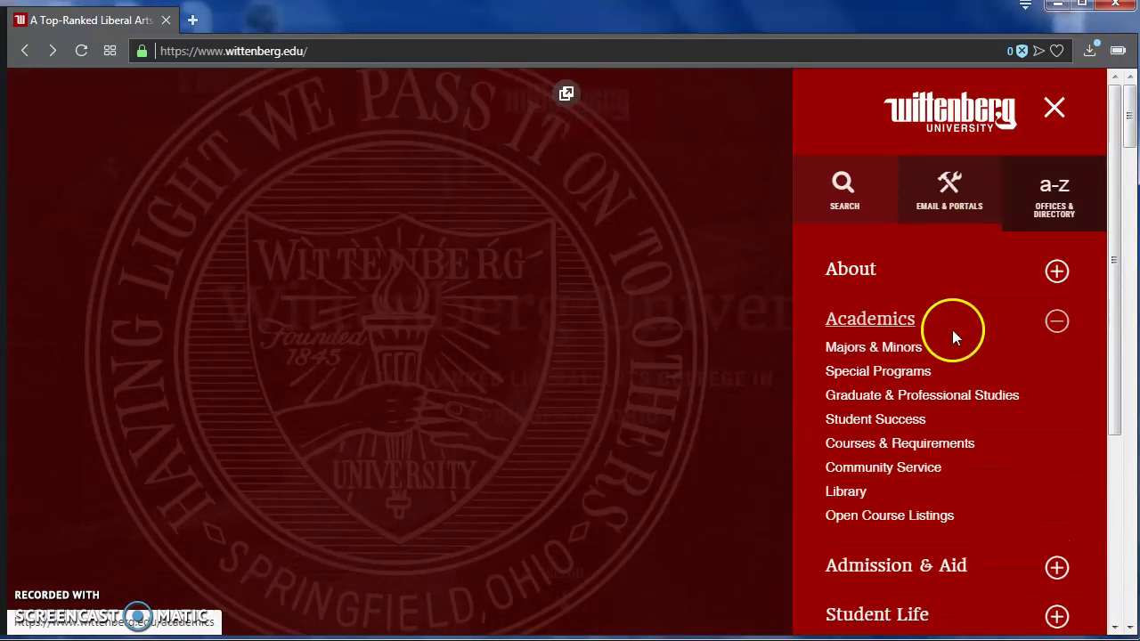
click(851, 498)
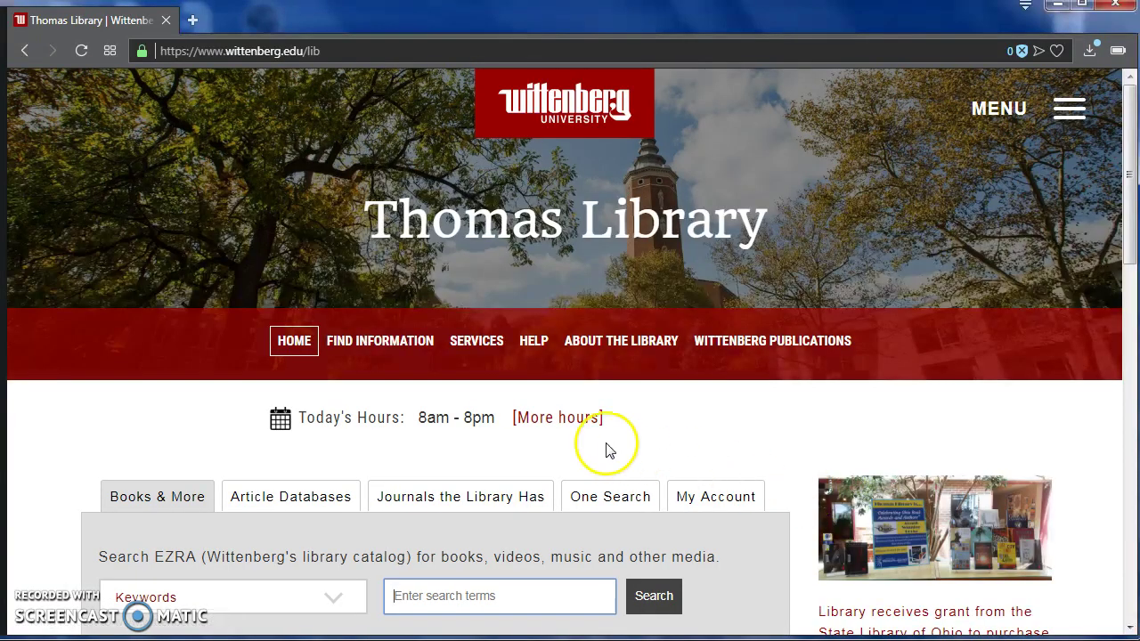
Step: Search the article database Academic Search Complete for "stem cell" from the library home page
click(252, 499)
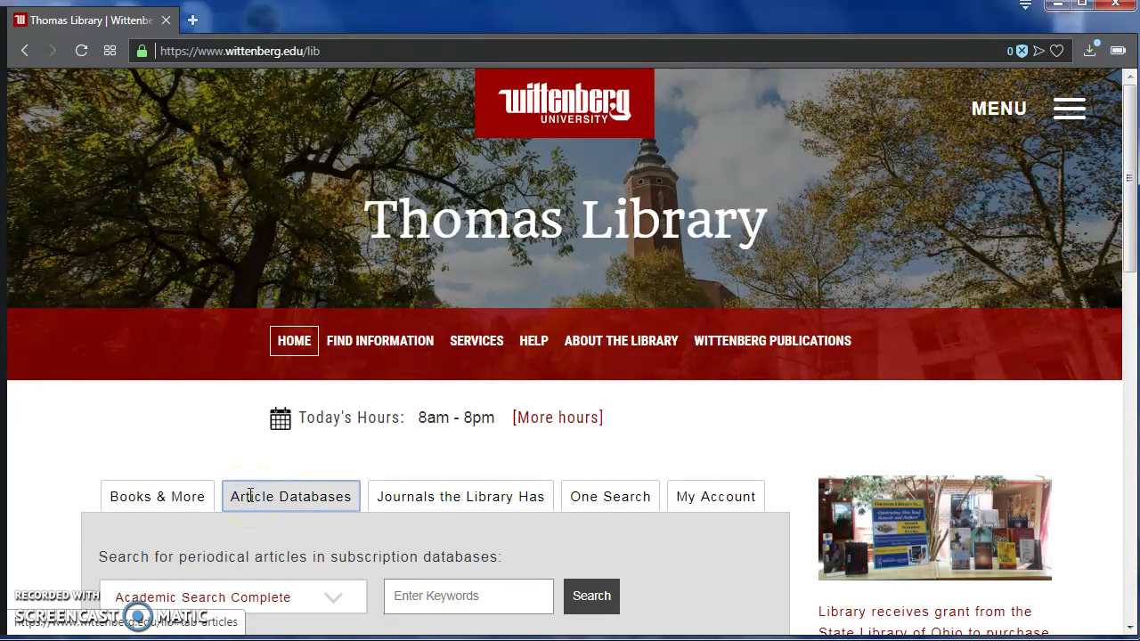
click(404, 597)
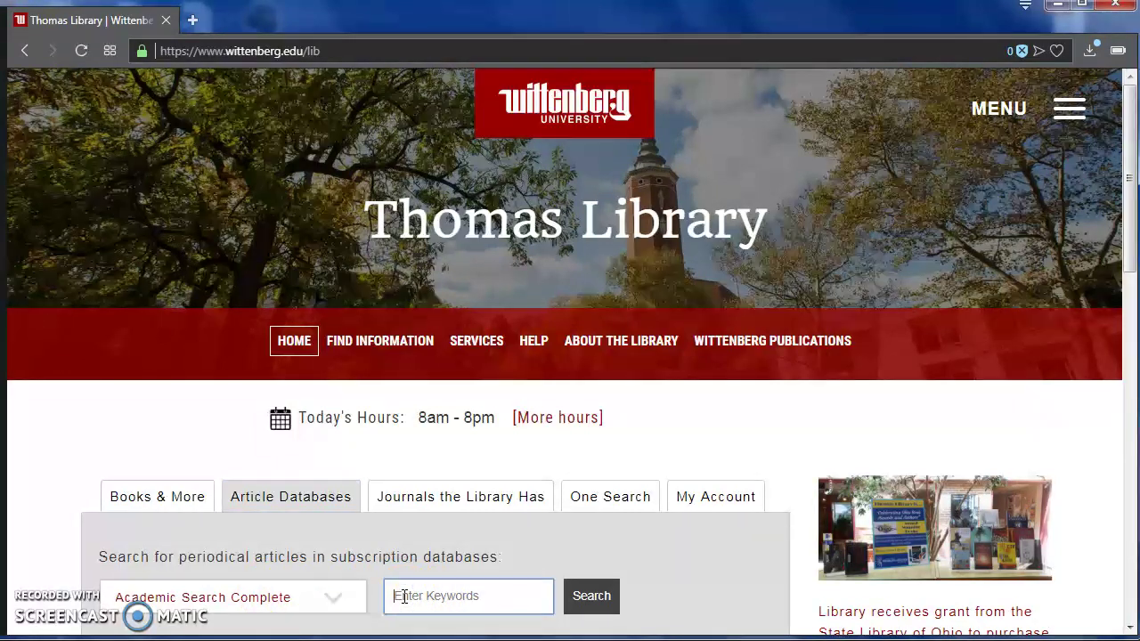
text(stem cell)
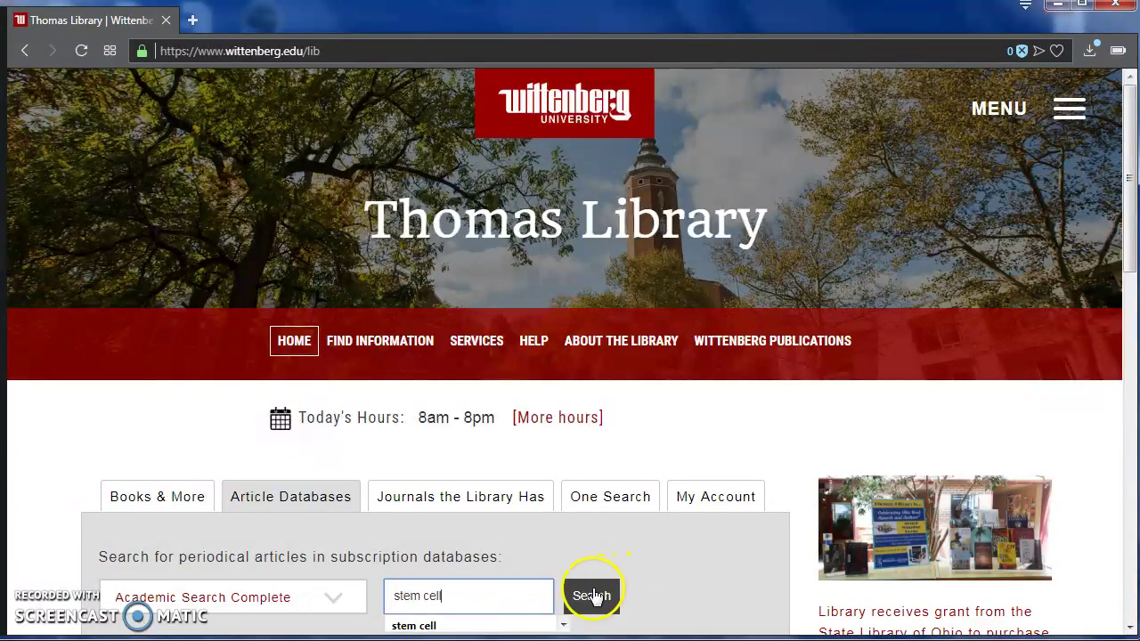
click(592, 596)
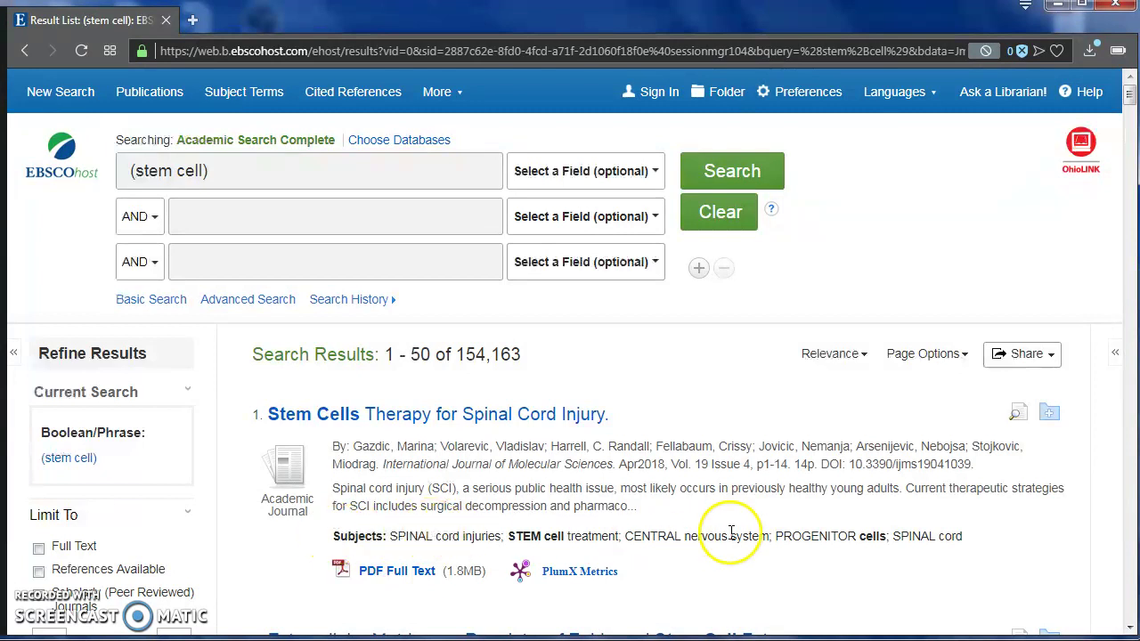
Step: Browse the stem cell result list, examining the article titles, abstracts and subject terms
scroll(798, 561, down, 3)
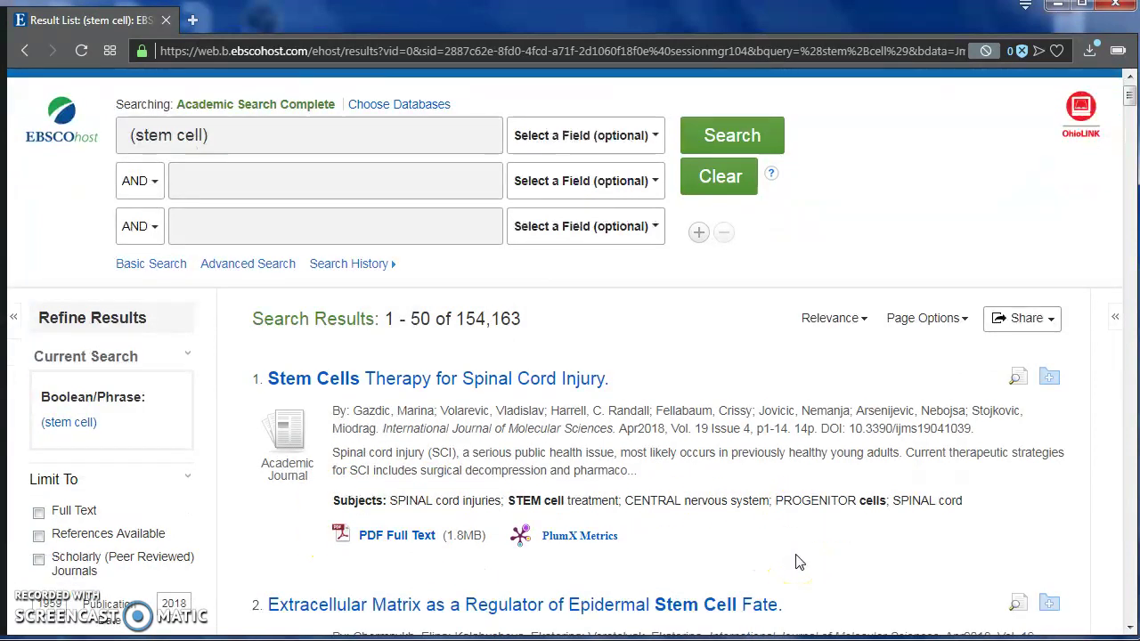
scroll(798, 562, down, 3)
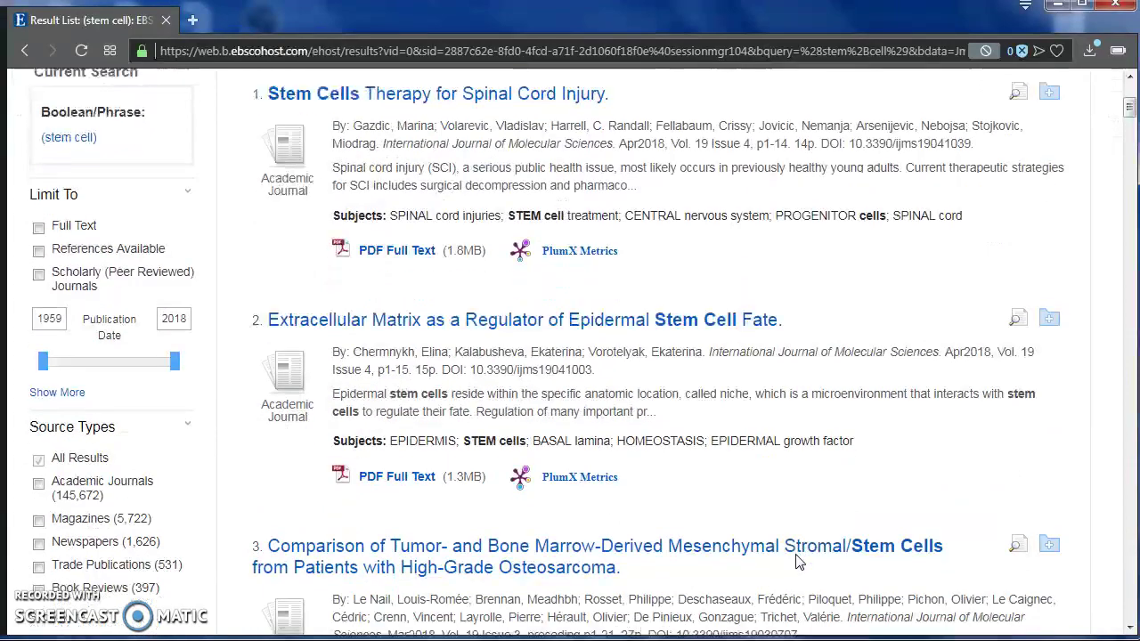
scroll(799, 562, down, 5)
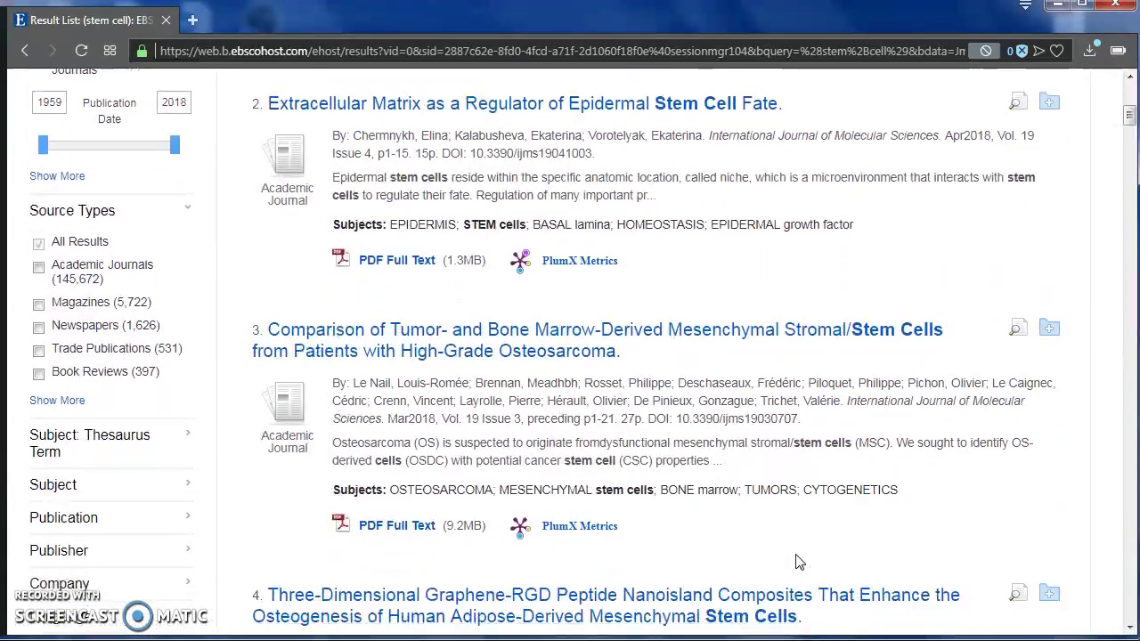
scroll(798, 558, down, 3)
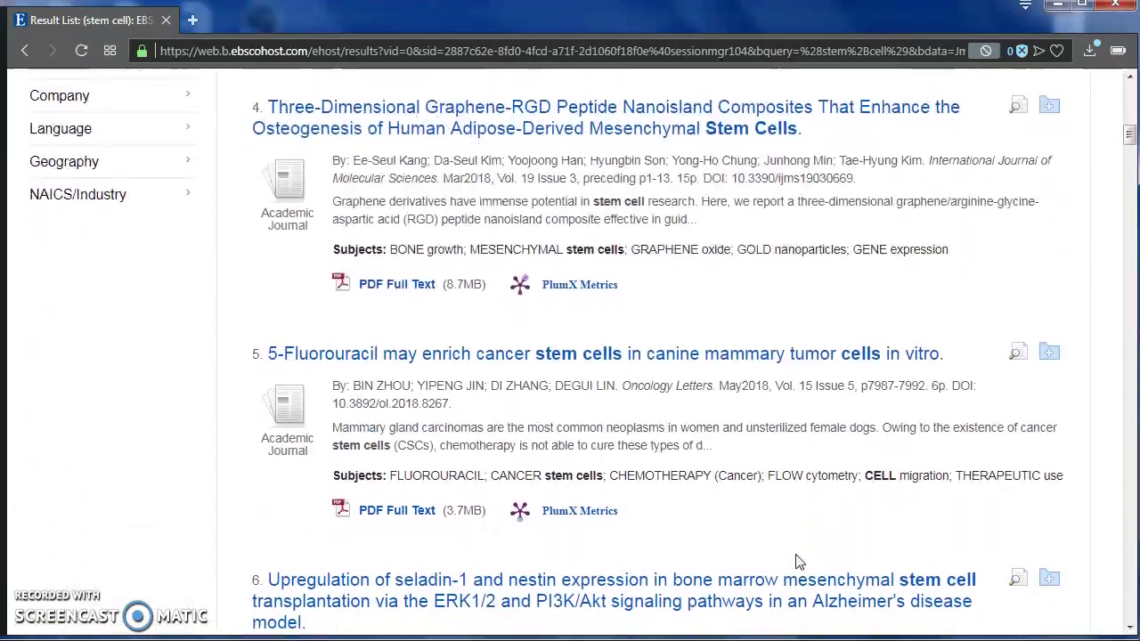
scroll(798, 562, down, 2)
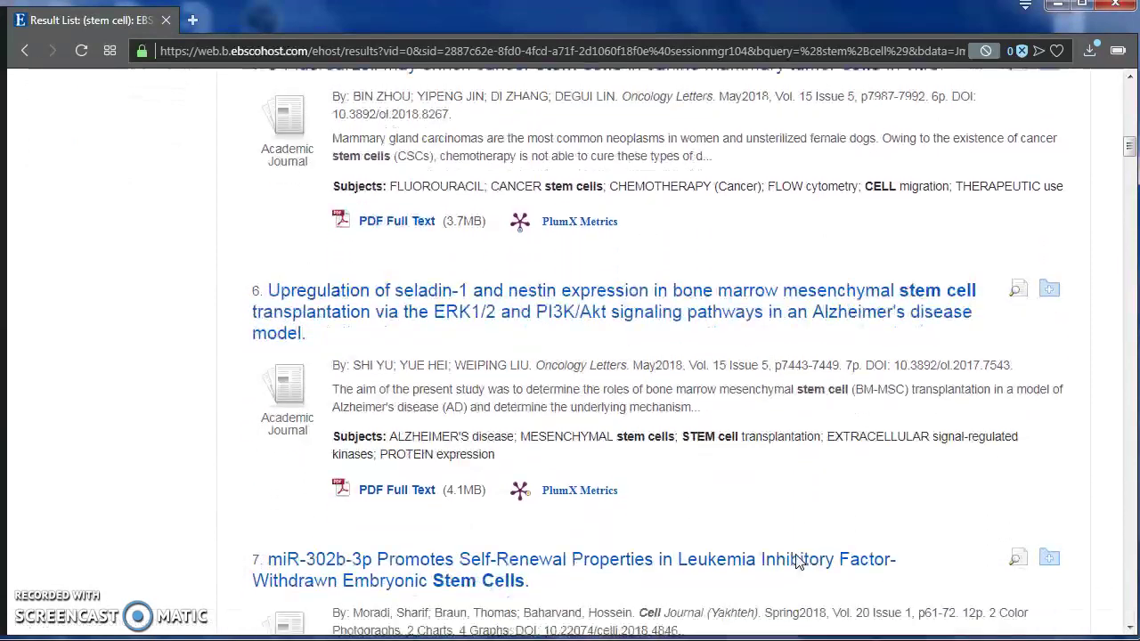
scroll(799, 559, down, 1)
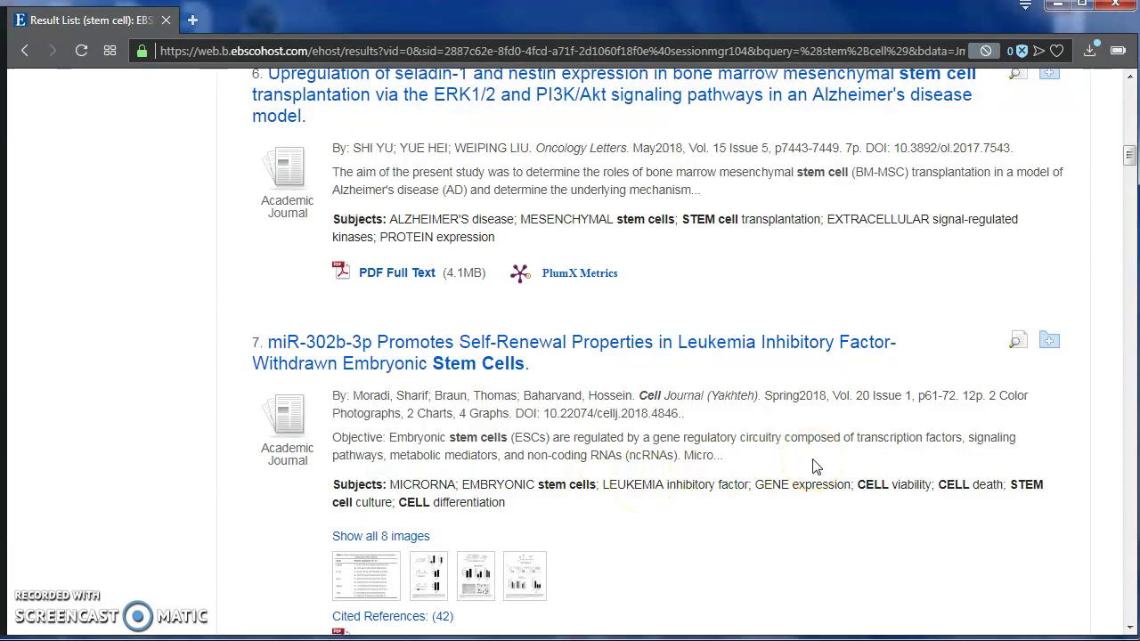
scroll(813, 466, up, 15)
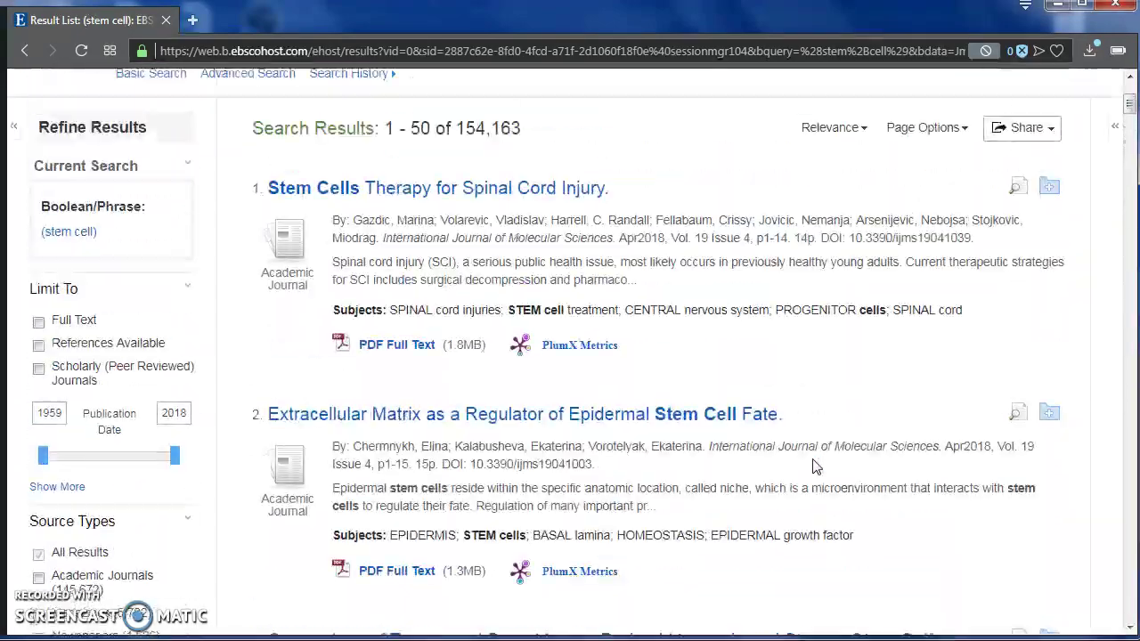
scroll(812, 467, up, 3)
Step: Narrow the stem cell search by adding "embryo" as a second term combined with AND
click(348, 214)
text(embr)
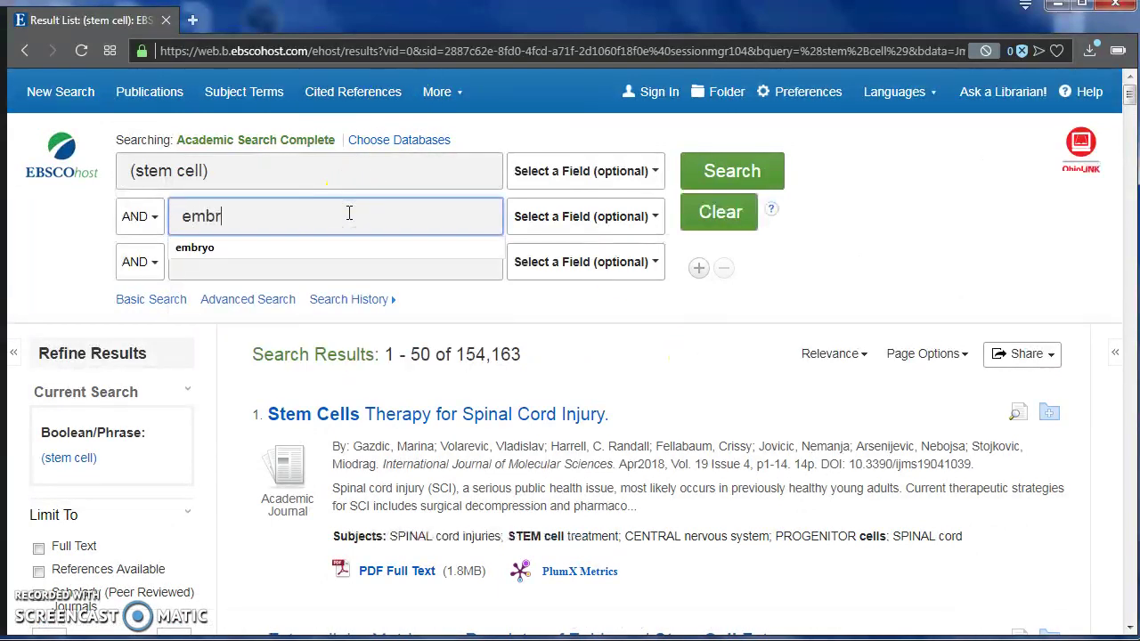
click(725, 178)
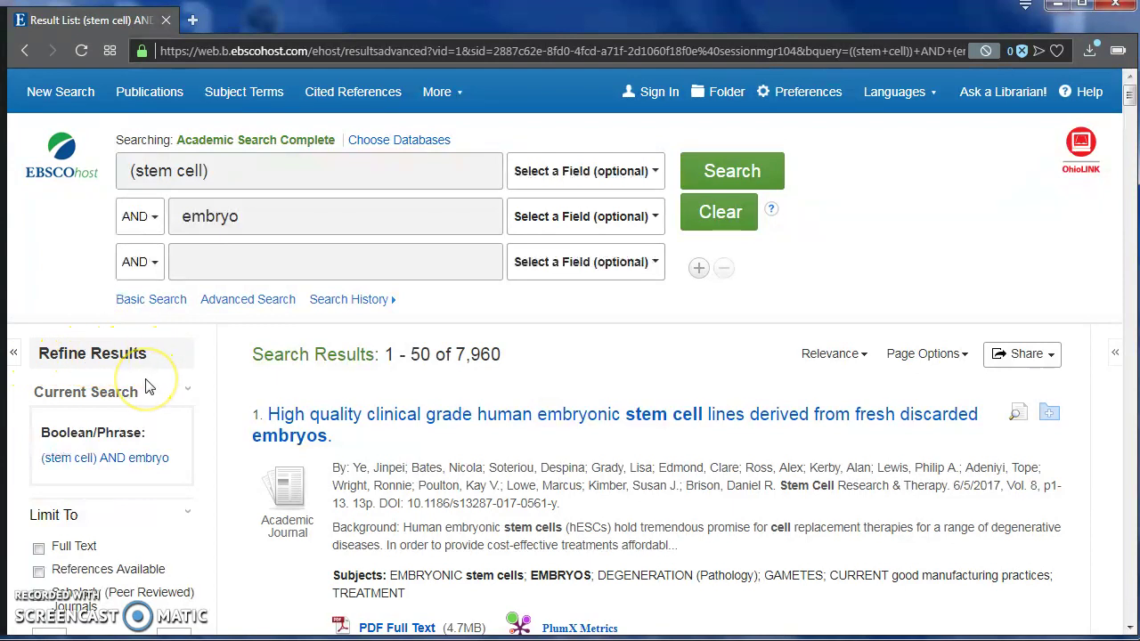
Step: Limit the results to scholarly (peer reviewed) journals with publication dates from 2010 to 2018
scroll(149, 387, down, 3)
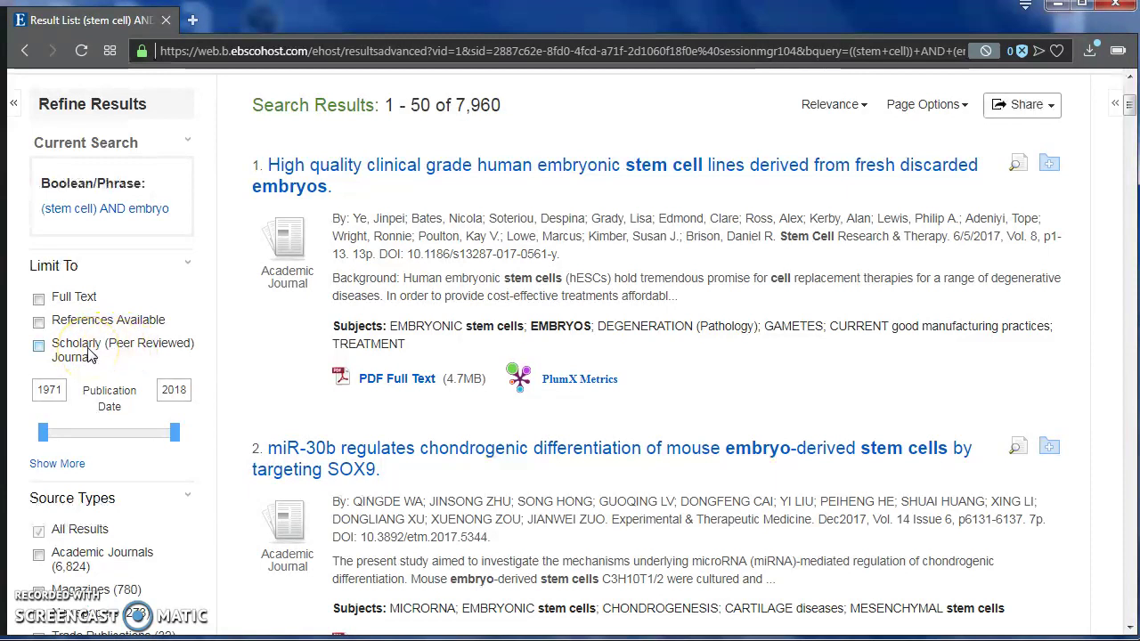
click(40, 348)
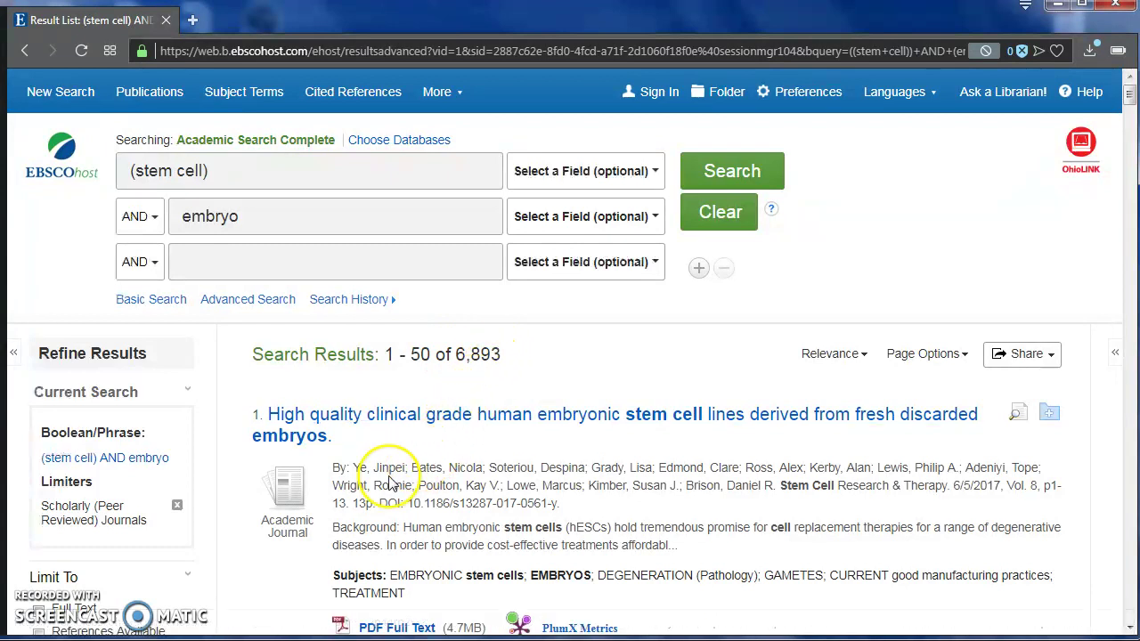
scroll(389, 482, down, 5)
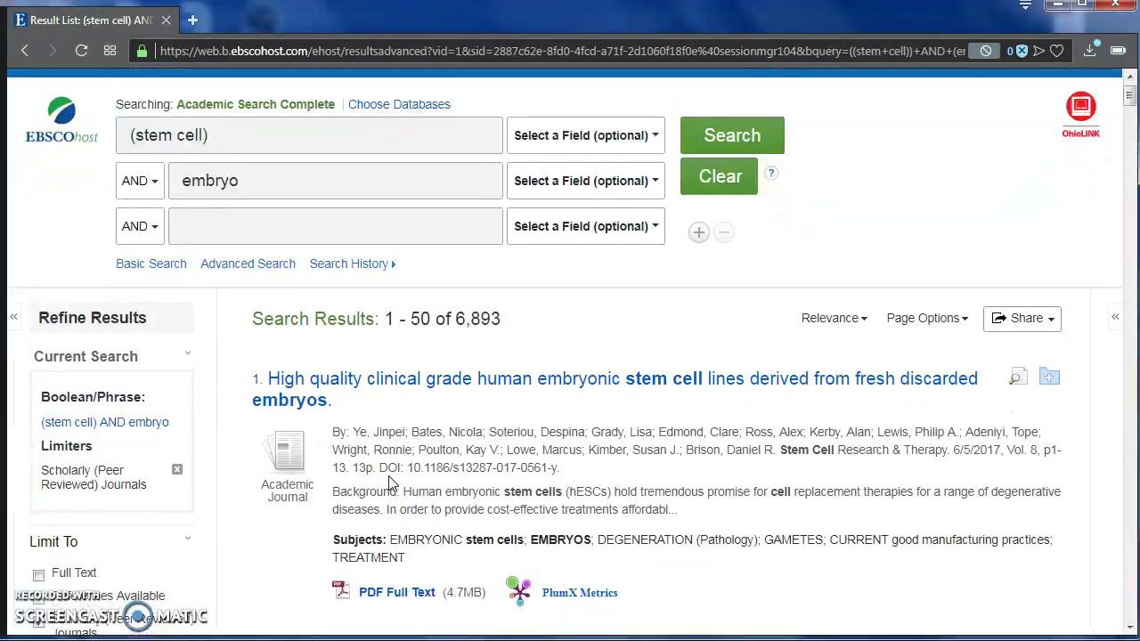
scroll(389, 482, down, 1)
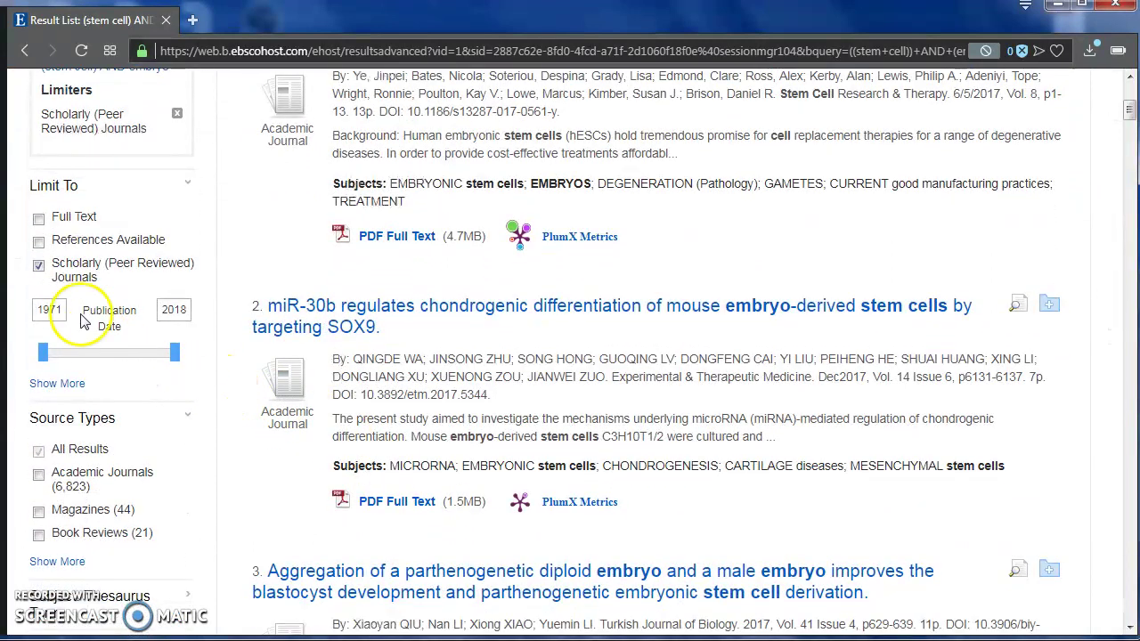
drag(42, 353, 154, 353)
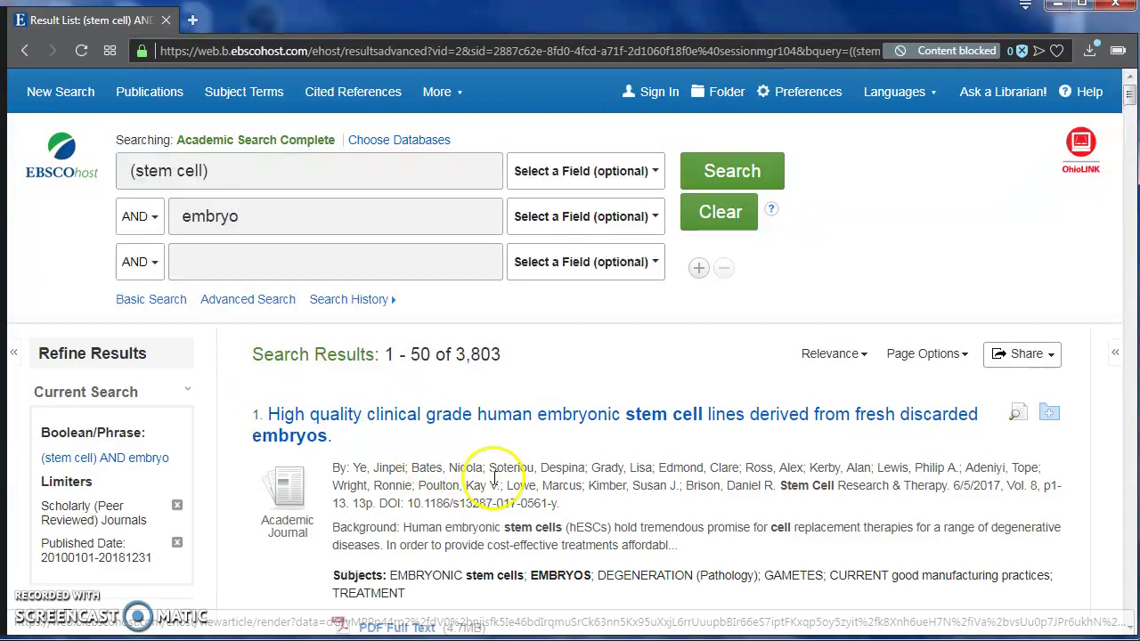
Step: Expand the Subject filter and limit the results to the subject "therapeutic use"
scroll(506, 482, down, 3)
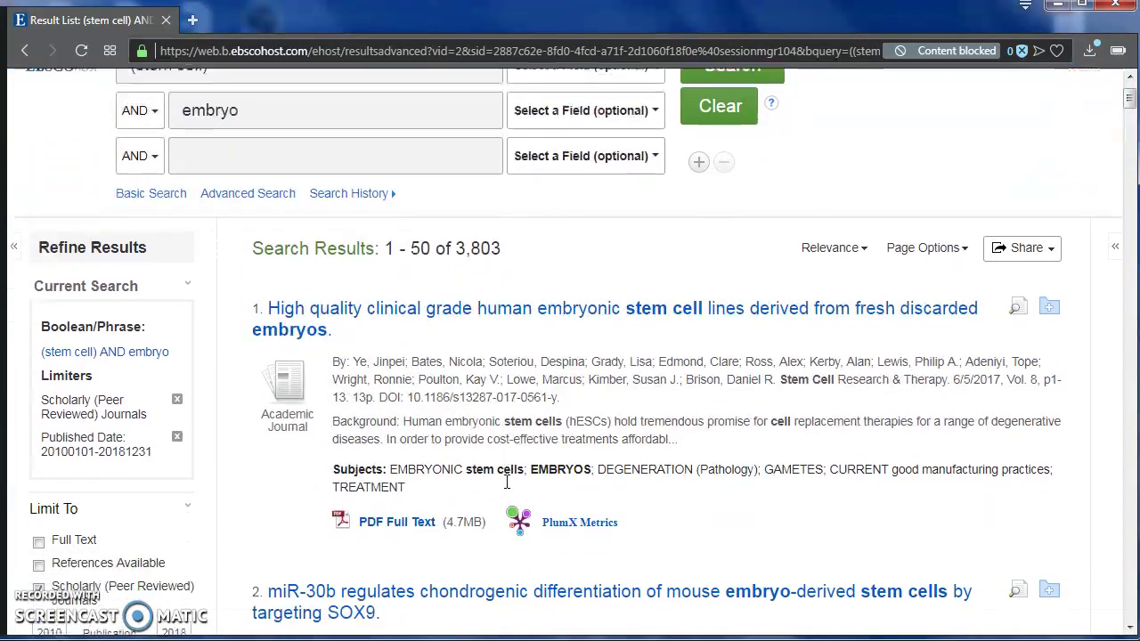
scroll(506, 489, down, 4)
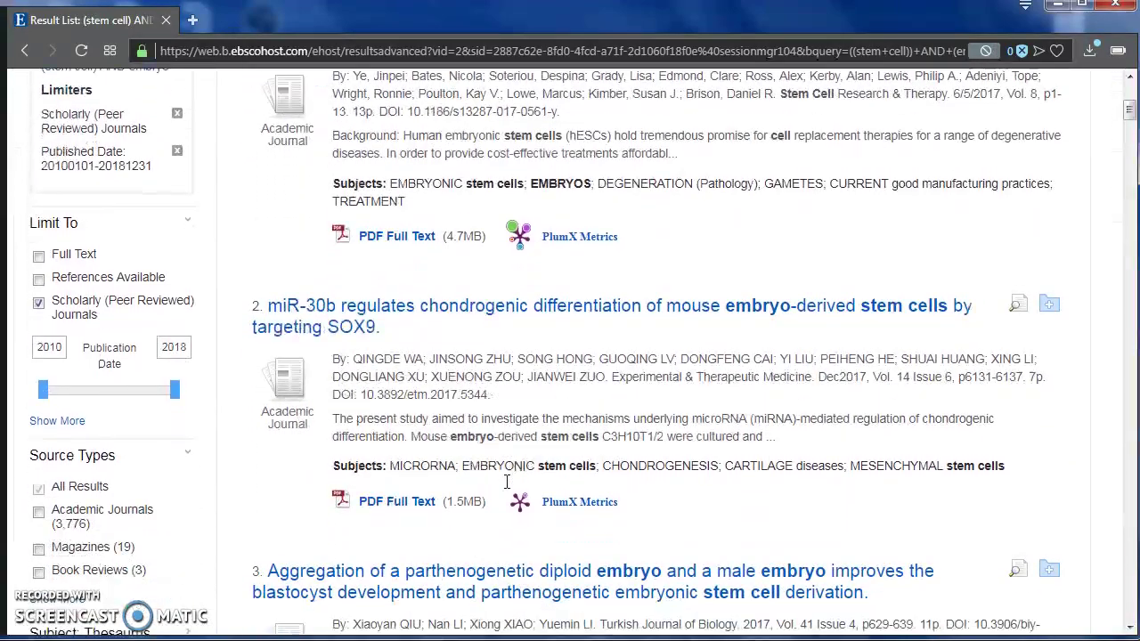
scroll(507, 487, down, 1)
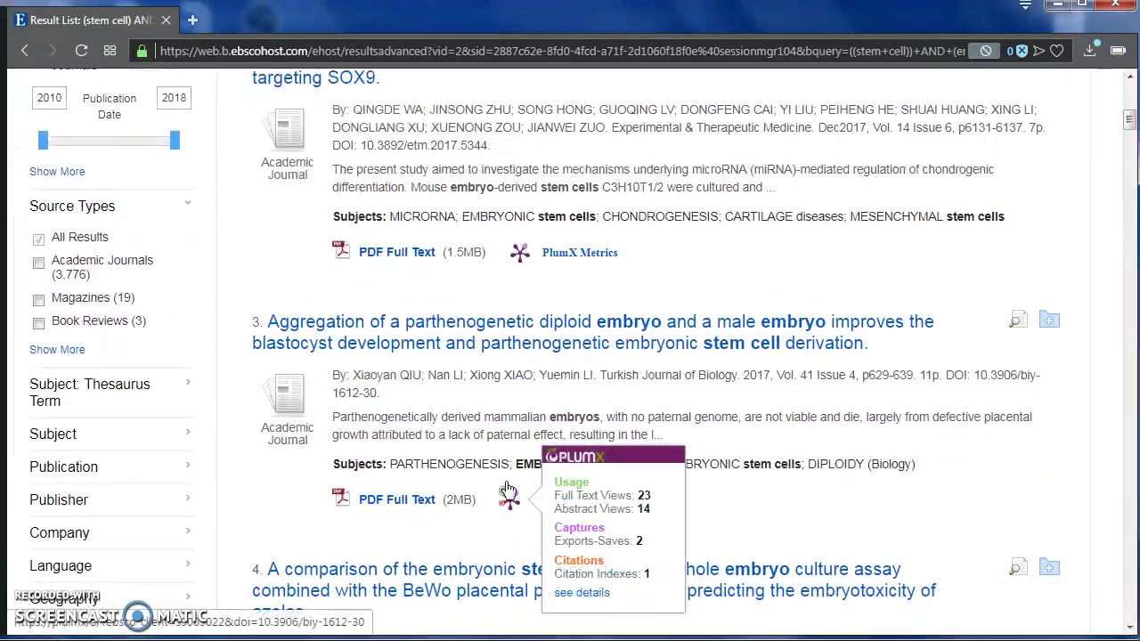
scroll(303, 570, down, 1)
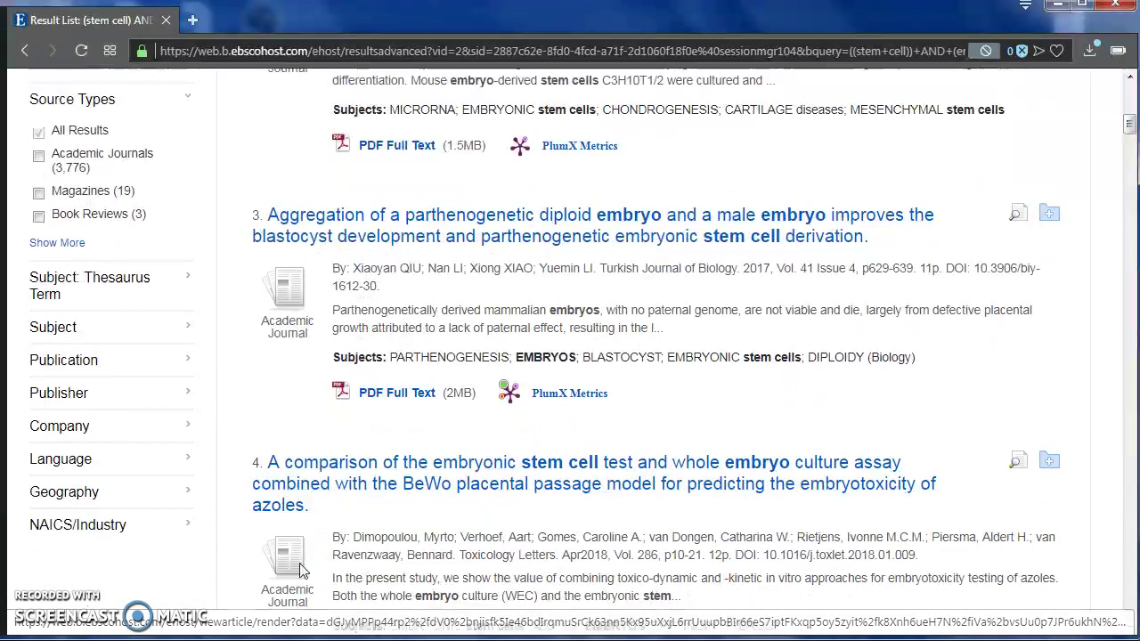
click(57, 328)
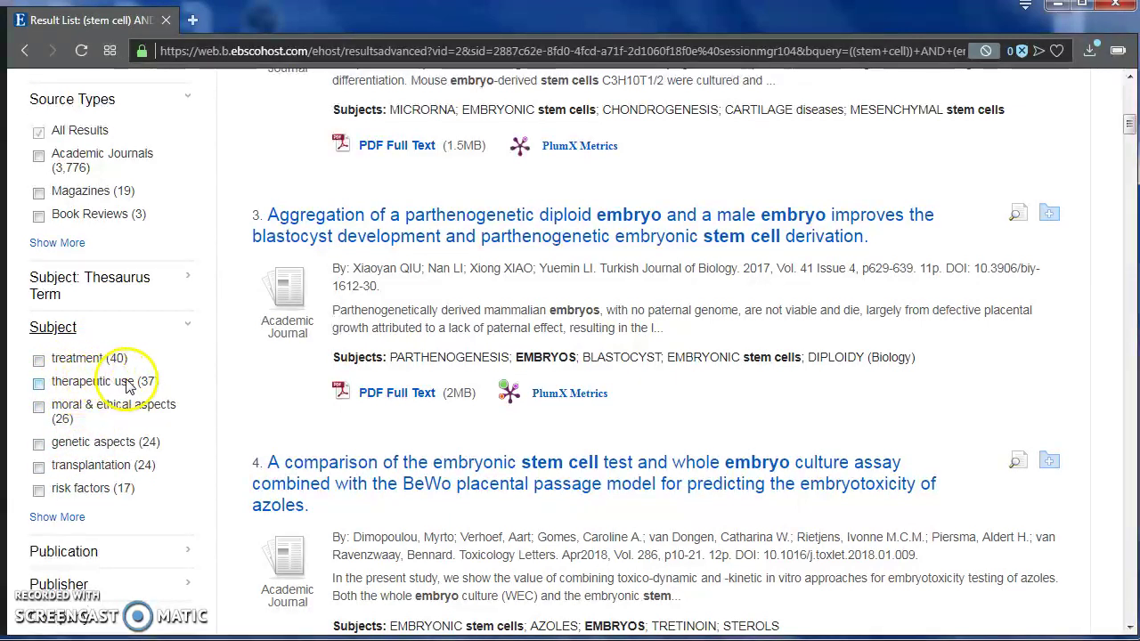
click(38, 385)
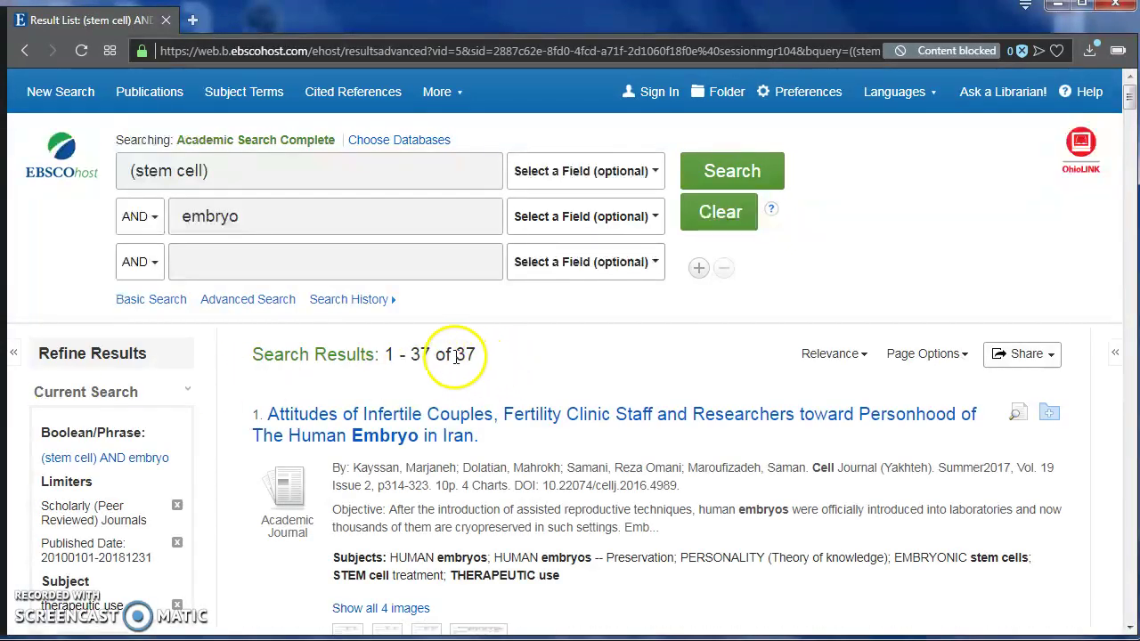
Step: Open the PDF full text of the first result, "Attitudes of Infertile Couples, Fertility Clinic Staff and Researchers toward Personhood of The Human Embryo in Iran"
scroll(482, 359, down, 3)
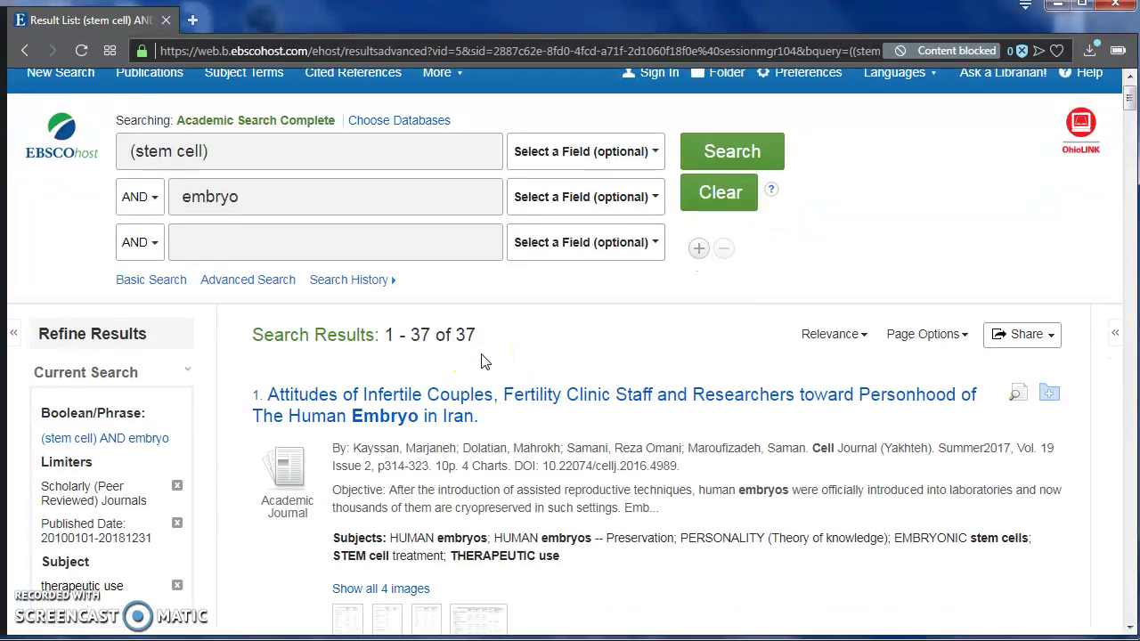
scroll(482, 359, down, 1)
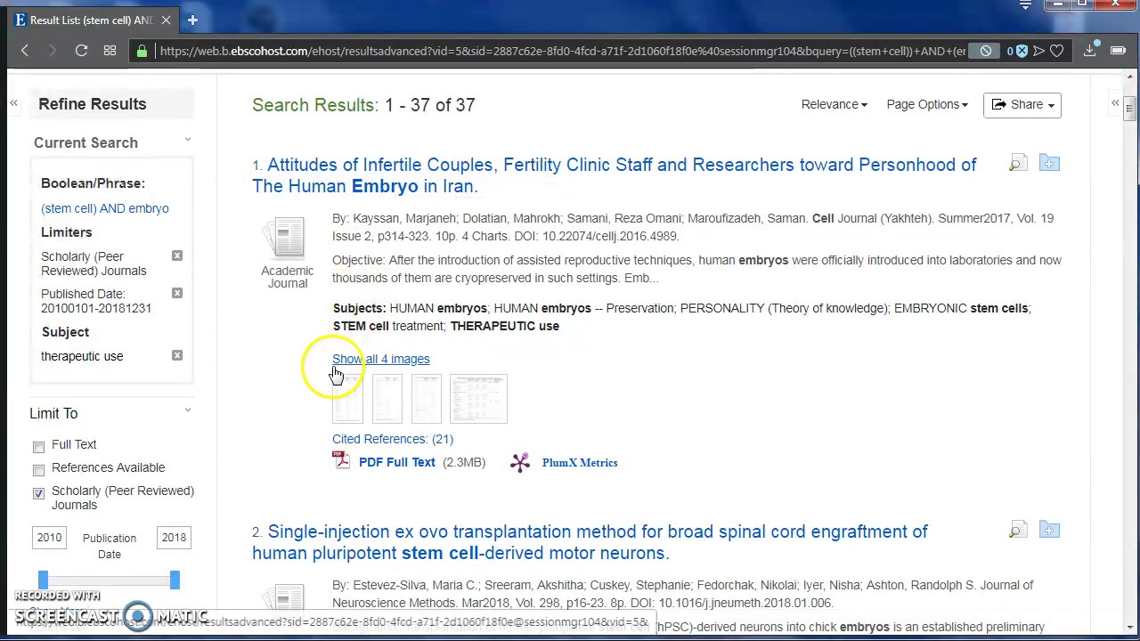
click(417, 470)
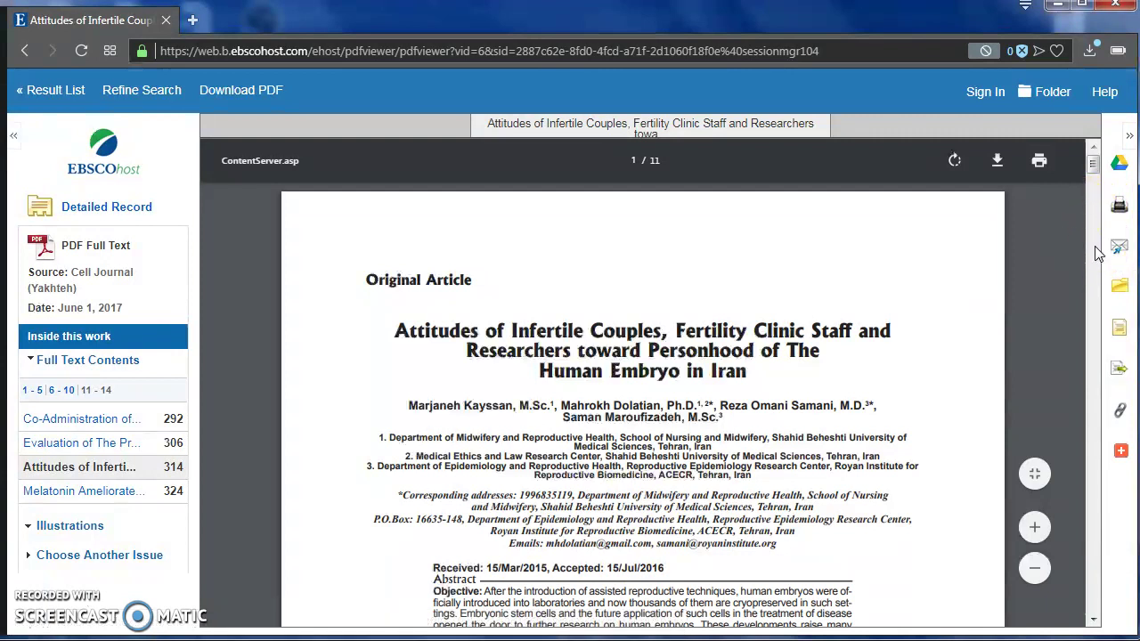
Step: Display the article's citation formats and look through the styles down to Harvard and Chicago/Turabian
click(1120, 330)
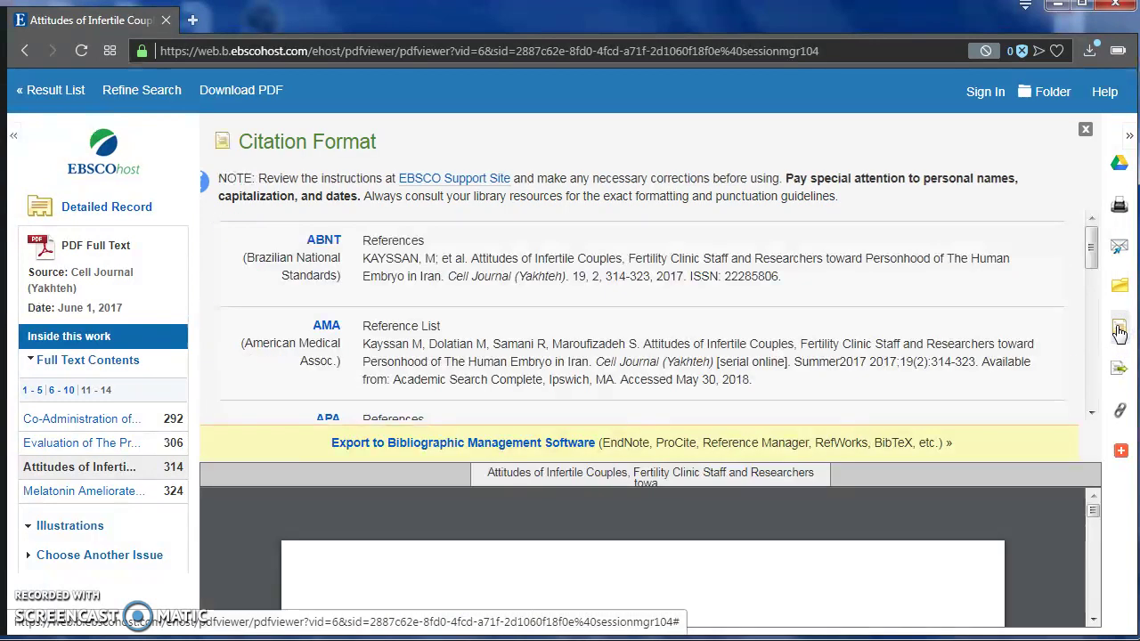
drag(1093, 246, 1093, 332)
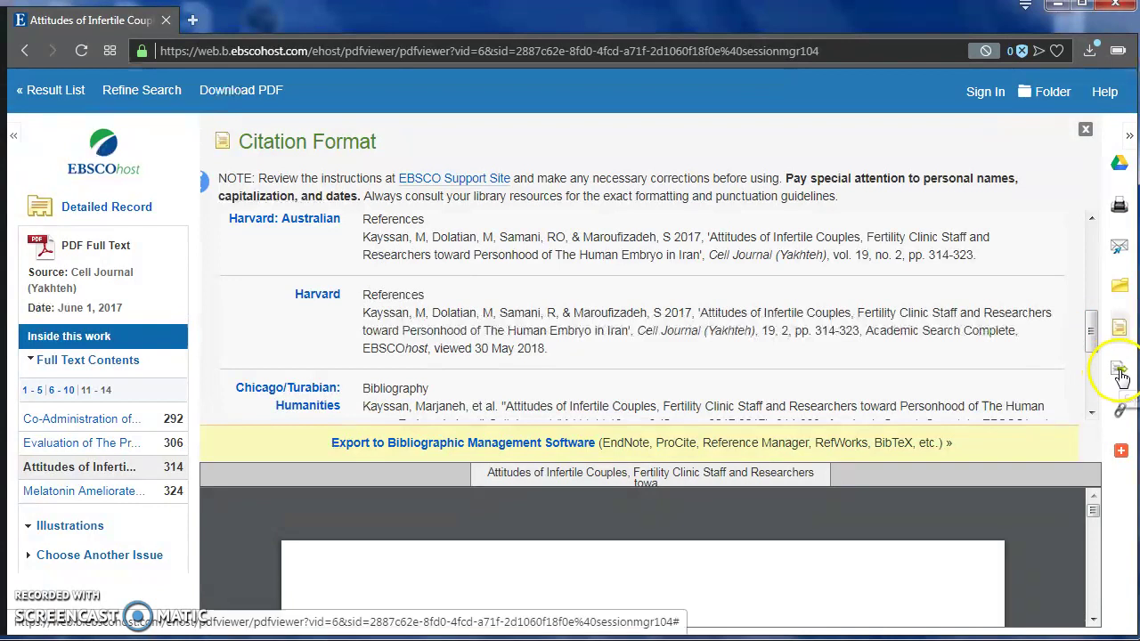
Step: Display the article's permalink and select its full address, and return to the result list
click(1120, 417)
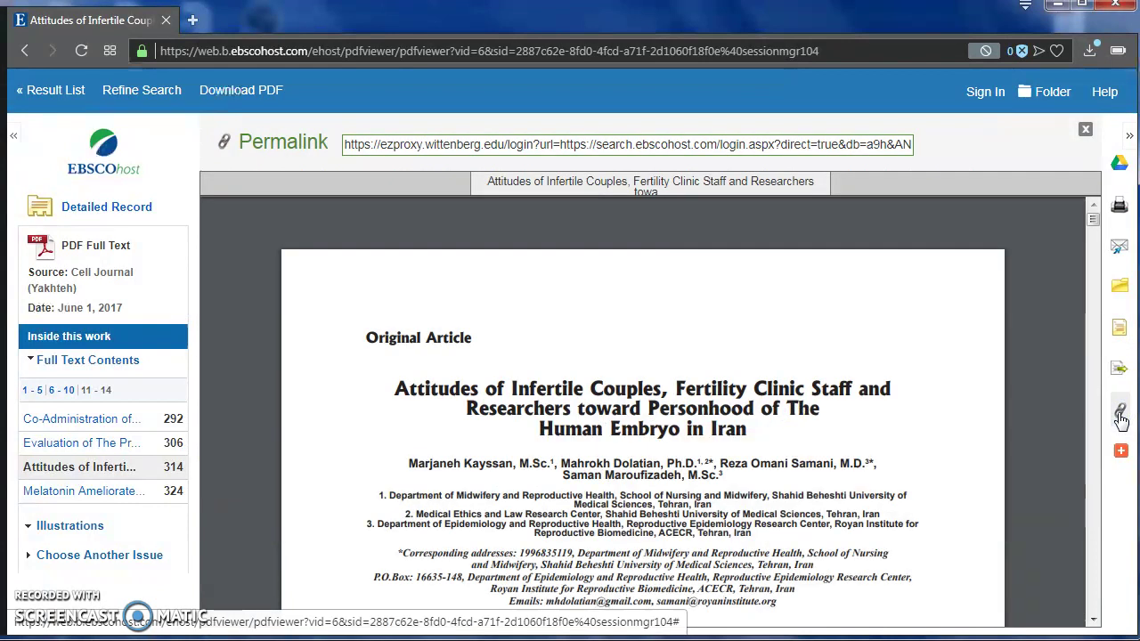
click(690, 144)
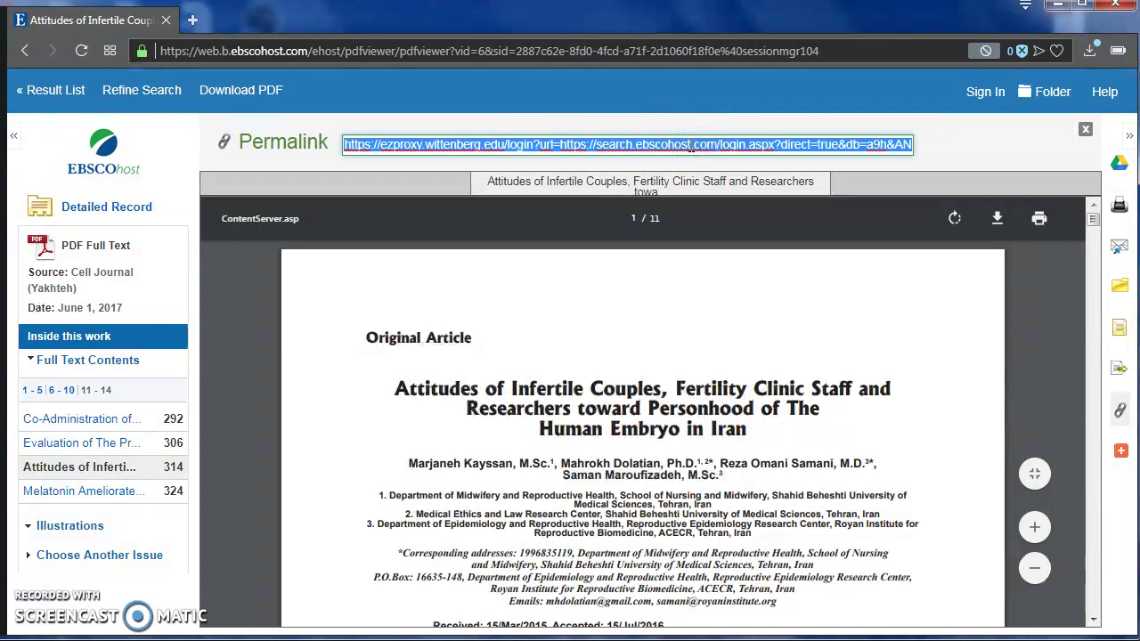
click(59, 93)
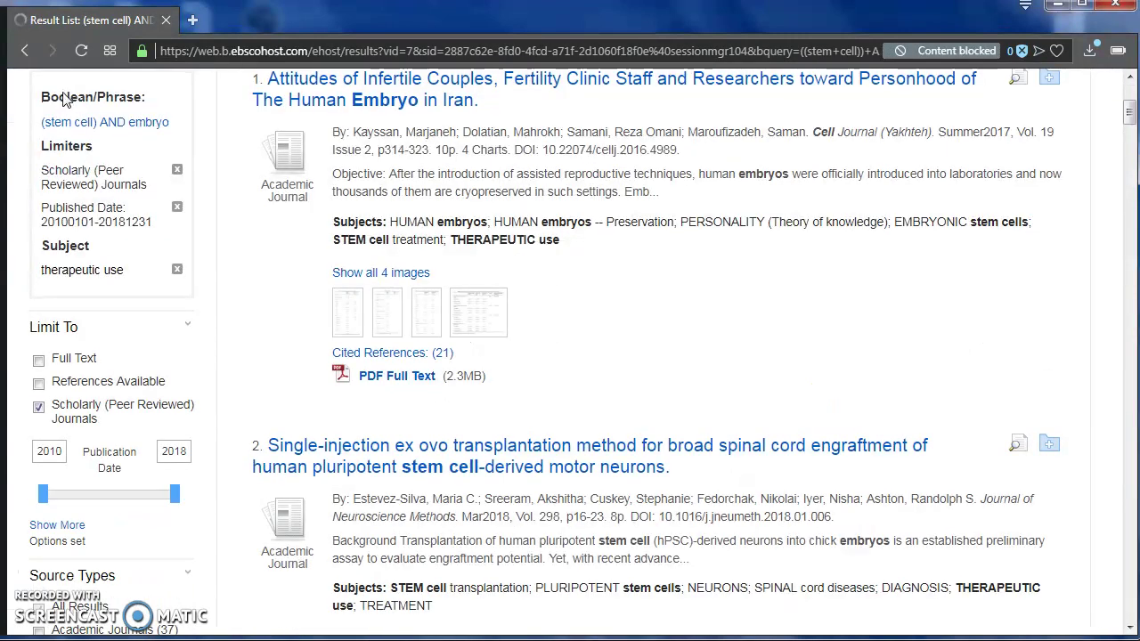
Step: Find the full text of the second result through the OhioLINK Electronic Journals Center and open its PDF
click(718, 223)
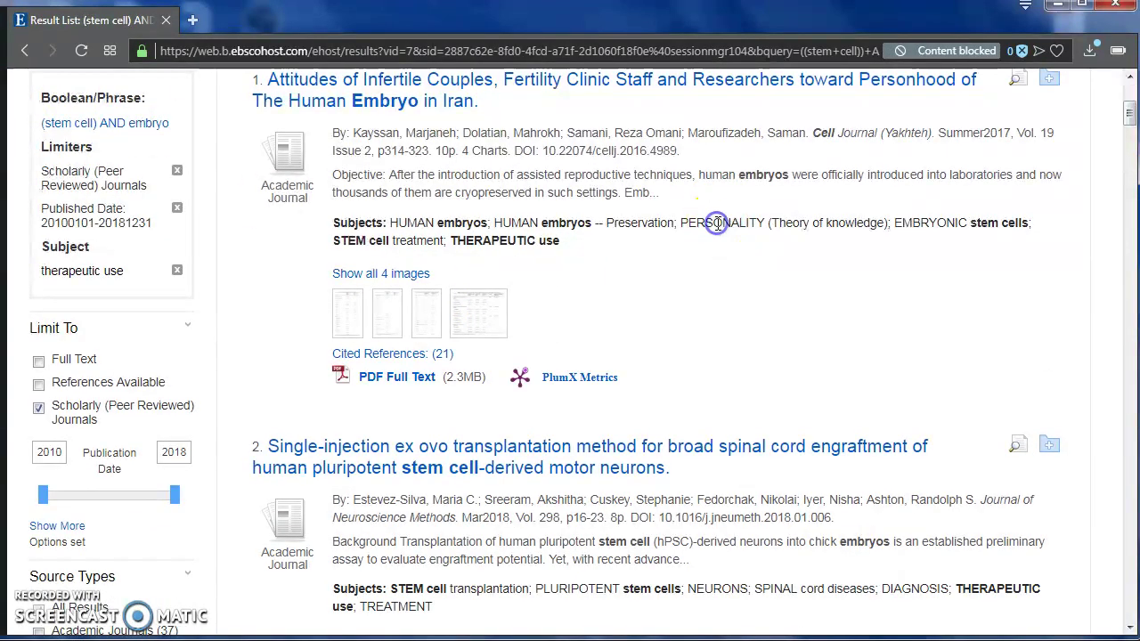
scroll(718, 224, down, 3)
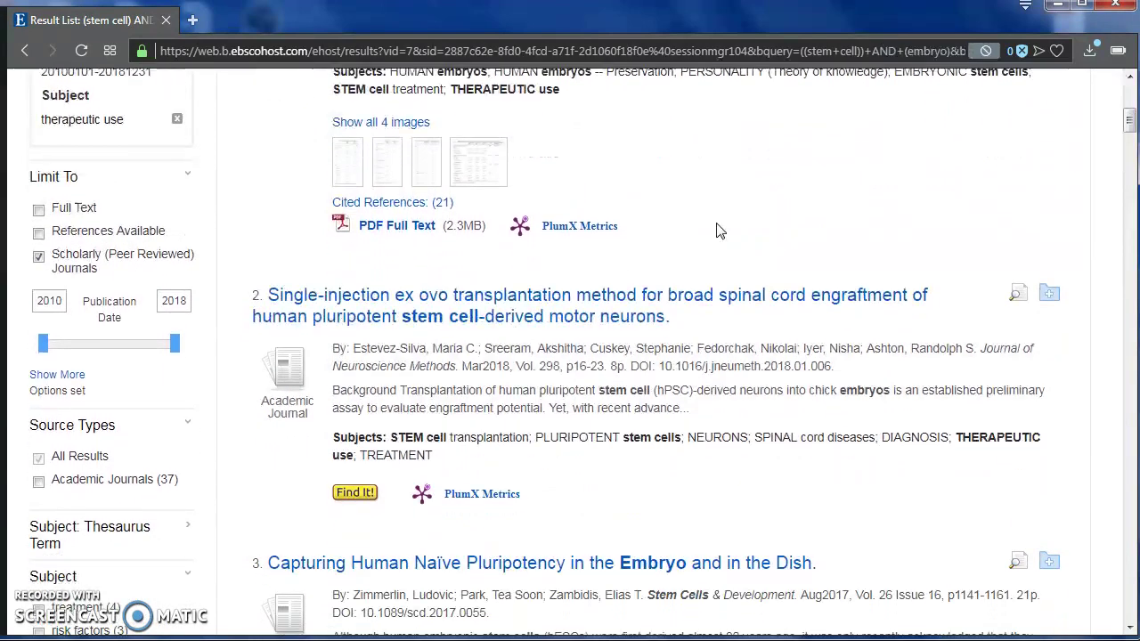
scroll(718, 232, down, 1)
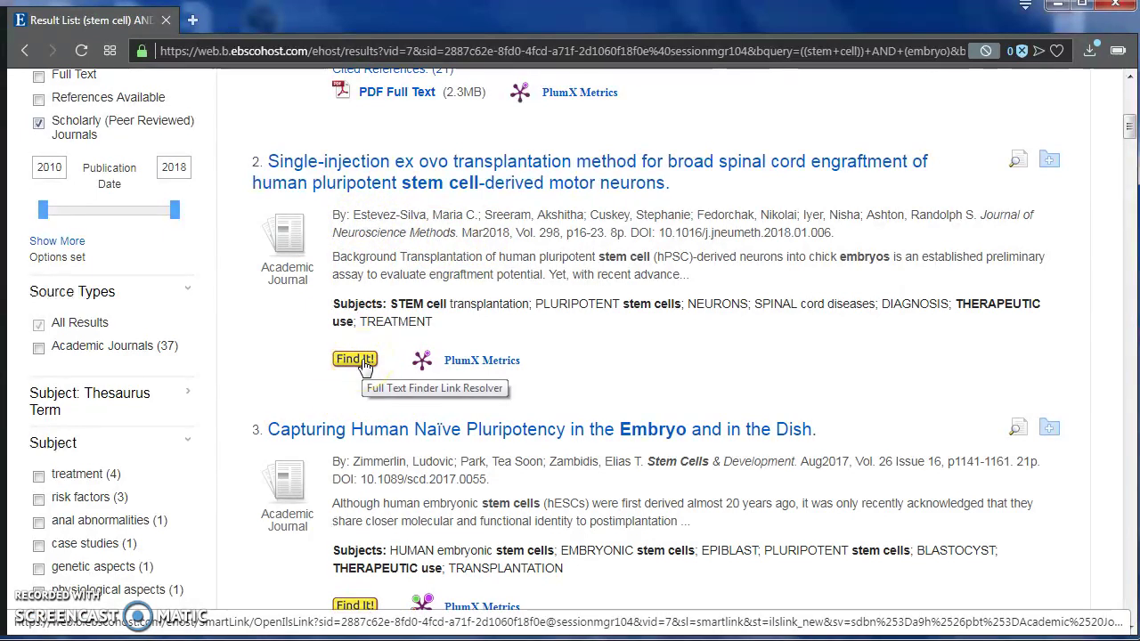
click(356, 360)
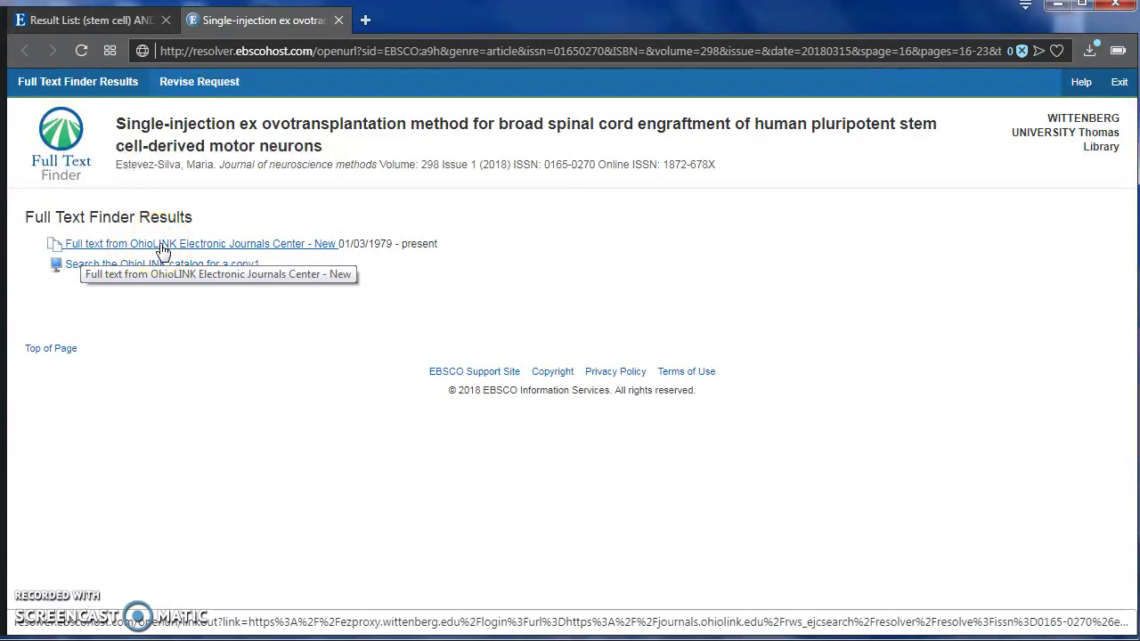
click(163, 248)
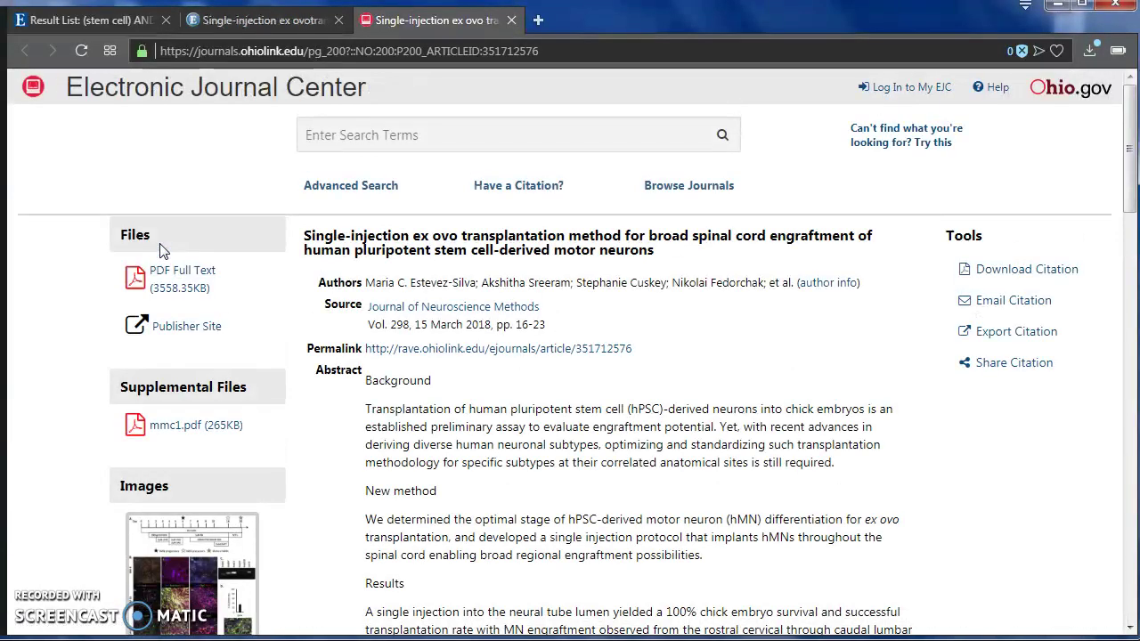
click(190, 275)
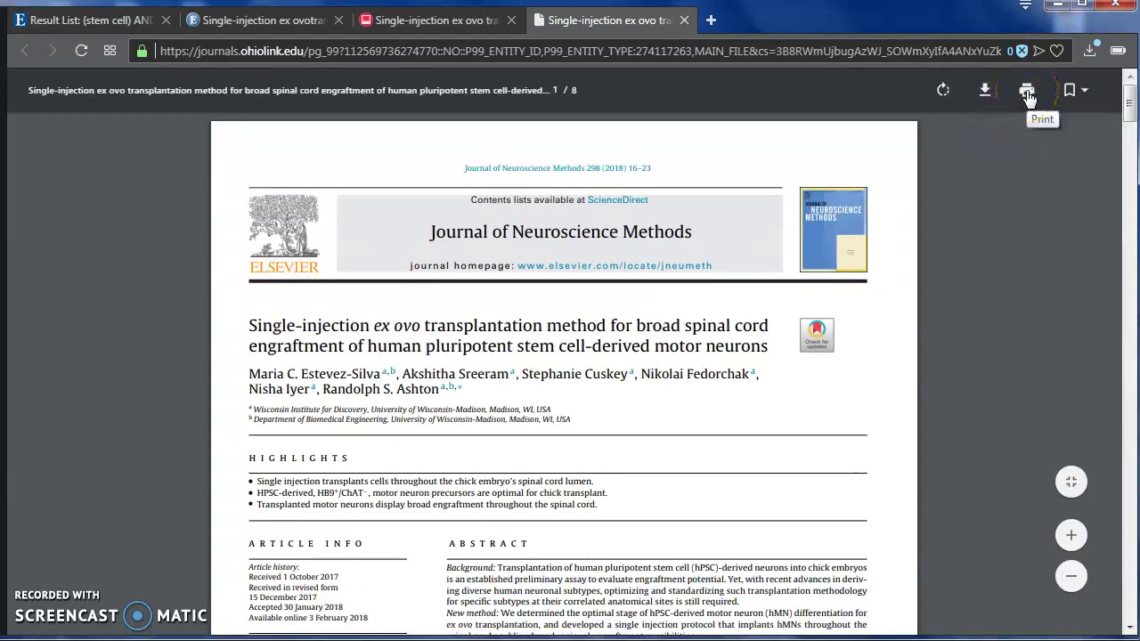
Step: Close the PDF, the journal article page and the Full Text Finder page to return to the result list
click(684, 19)
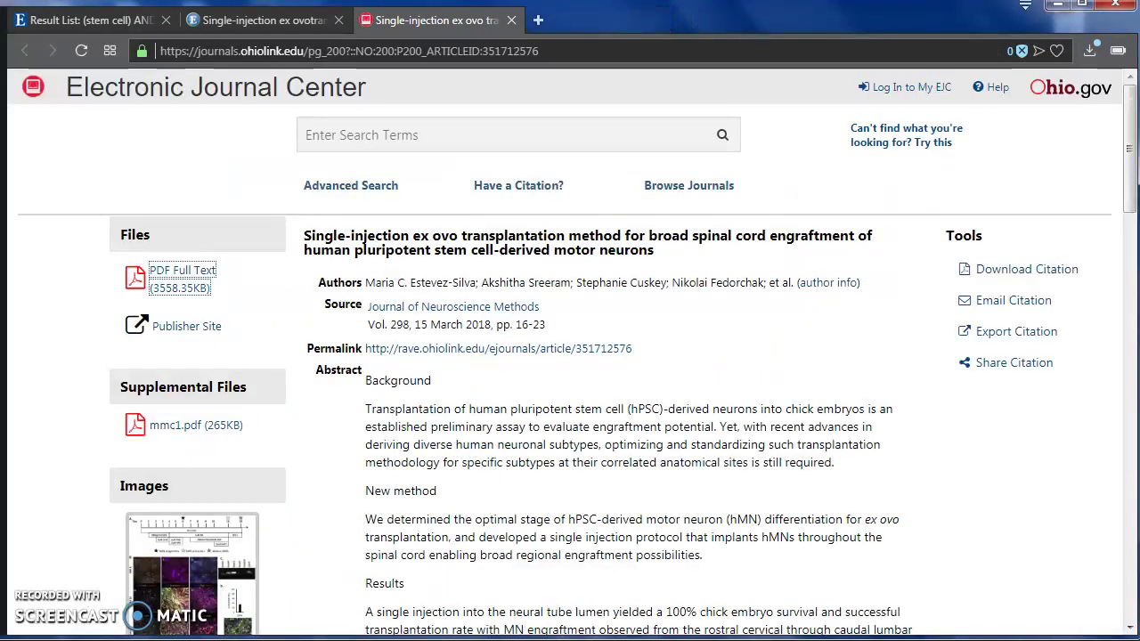
click(512, 21)
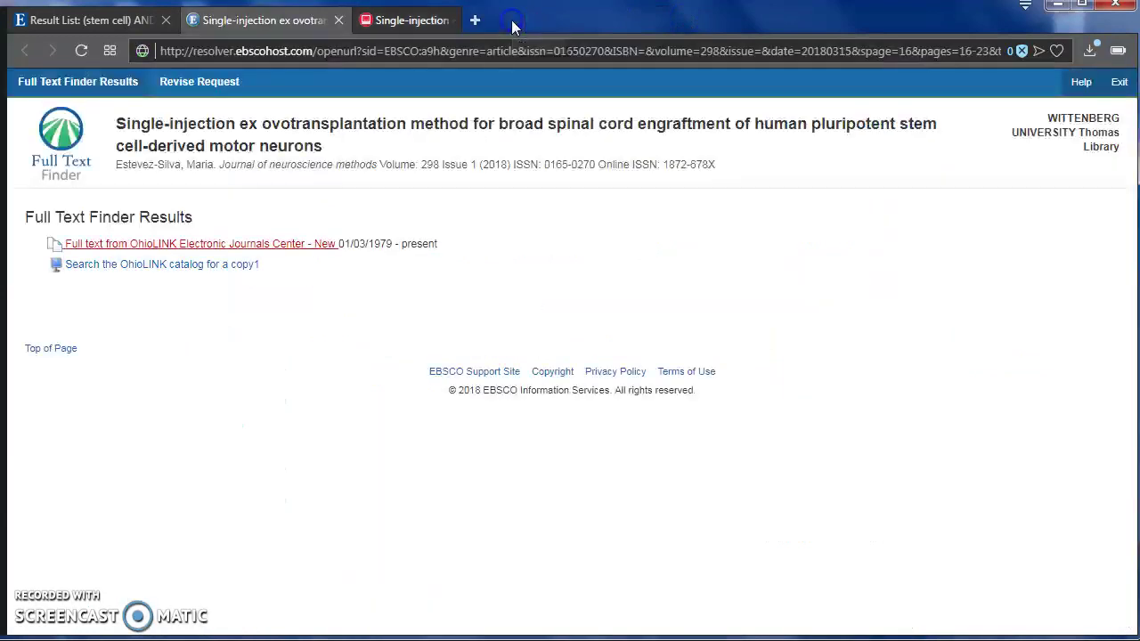
click(339, 20)
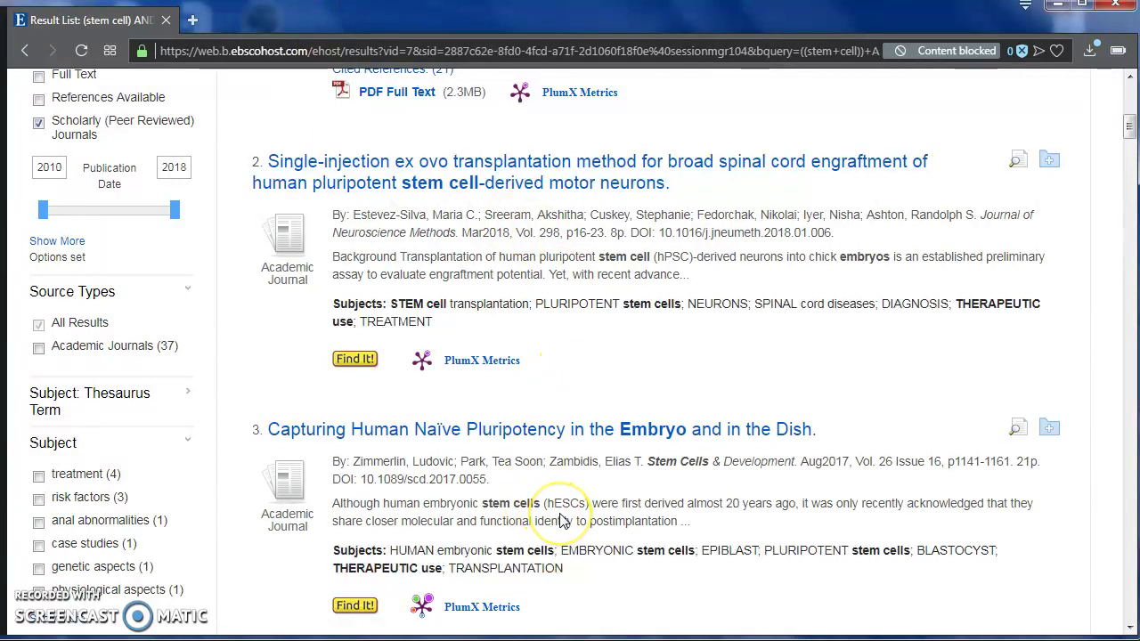
Step: Open the Inter-Library Loan request form for the third result, "Capturing Human Naïve Pluripotency in the Embryo and in the Dish"
scroll(561, 522, down, 2)
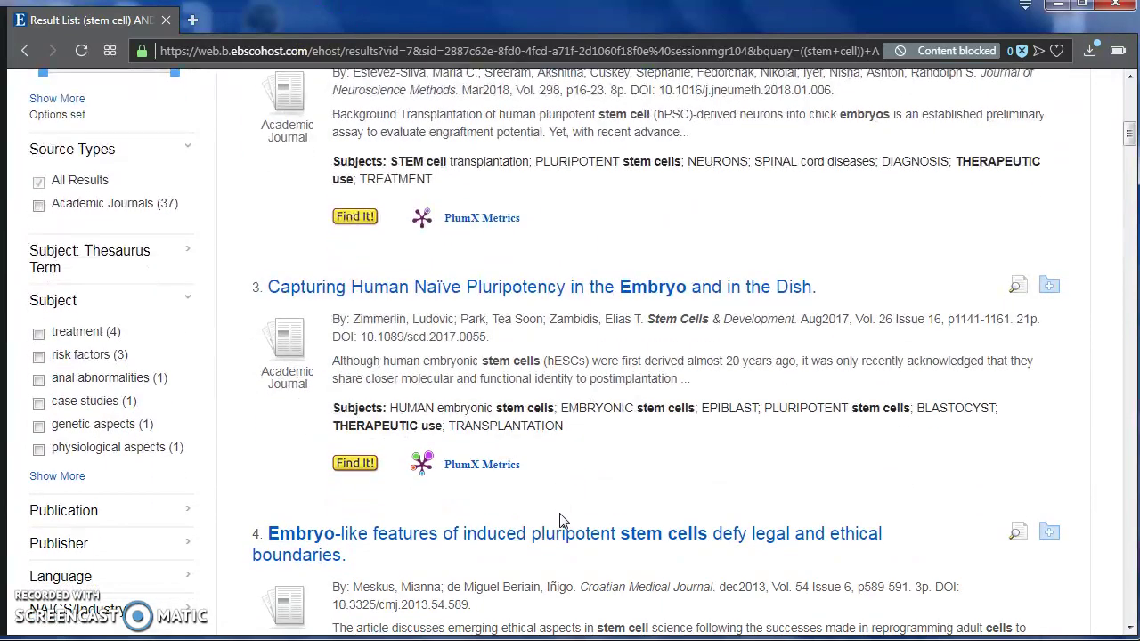
click(355, 464)
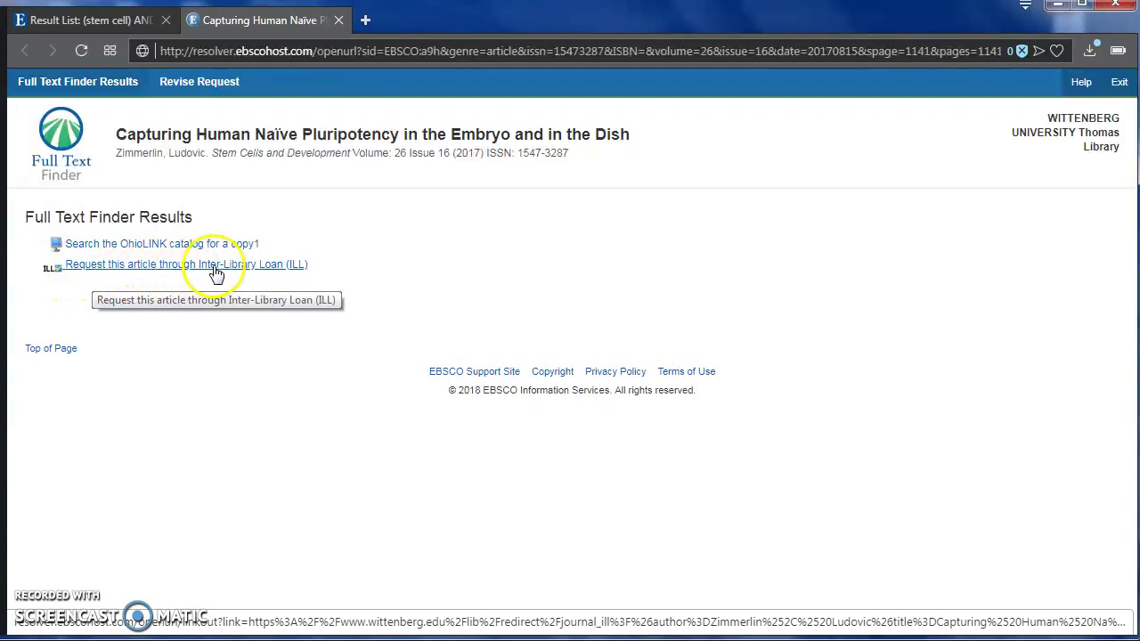
click(86, 265)
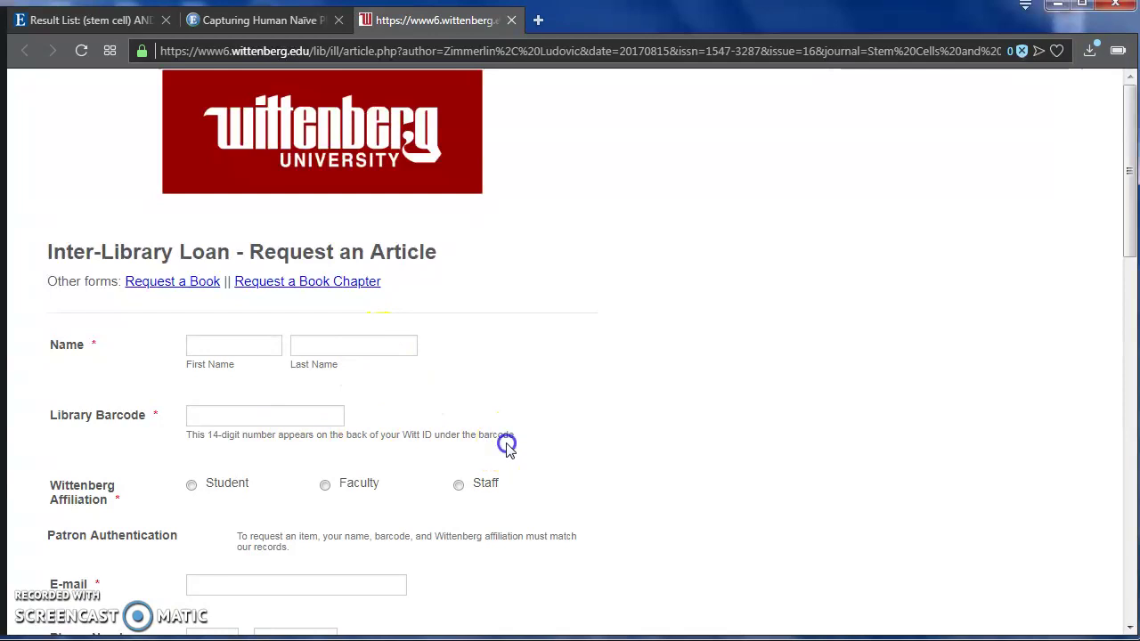
Step: Review the Inter-Library Loan form's patron fields and article details through to the end of the form
scroll(506, 448, down, 6)
scroll(506, 450, down, 3)
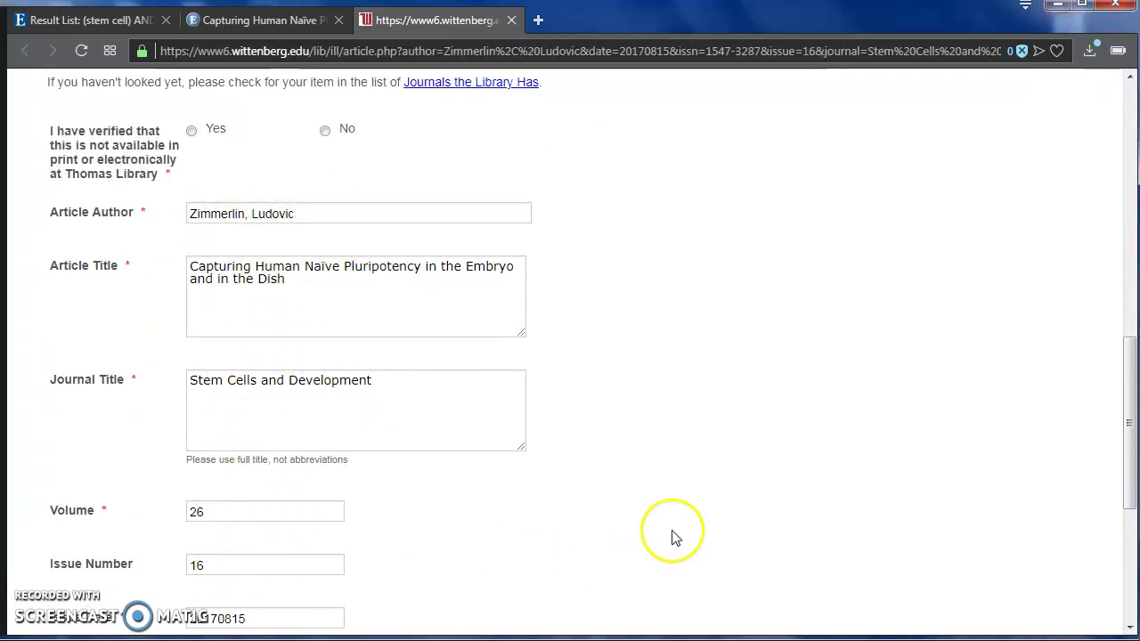
scroll(674, 537, down, 2)
scroll(674, 537, down, 1)
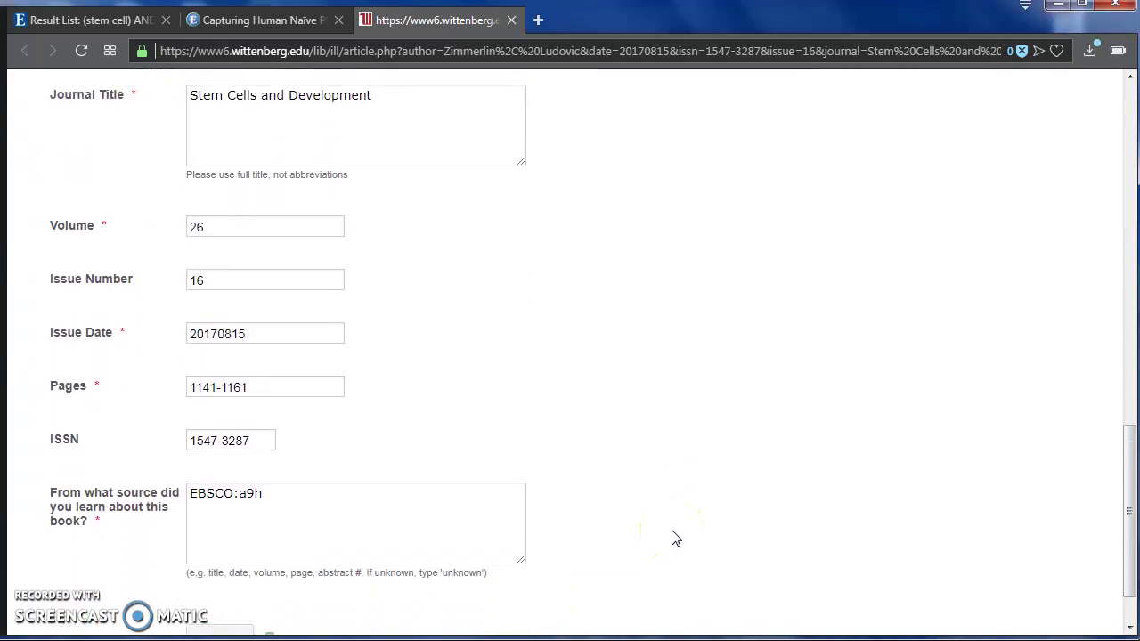
scroll(674, 537, down, 1)
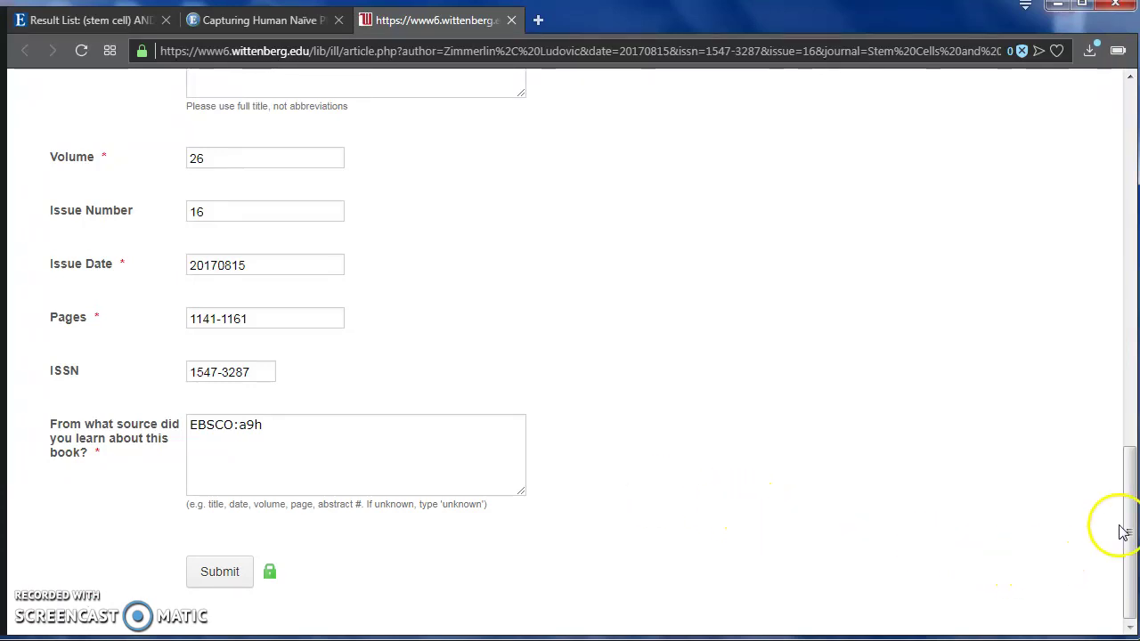
drag(1132, 533, 1124, 107)
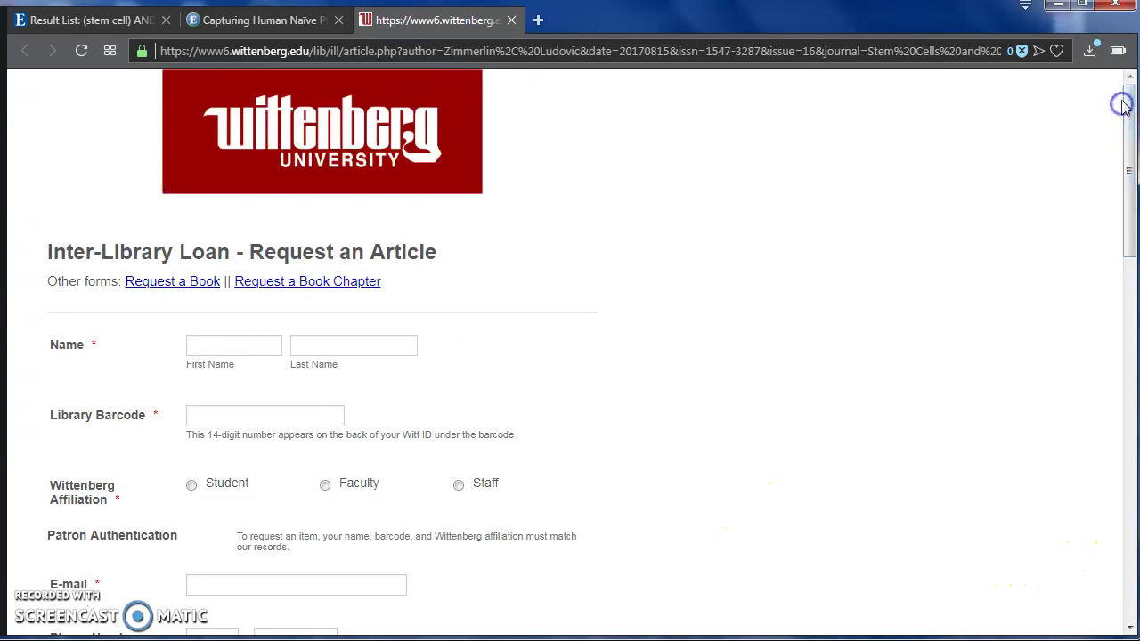
Step: Close the loan request form and its Full Text Finder page, and return to the search fields above the result list
click(511, 20)
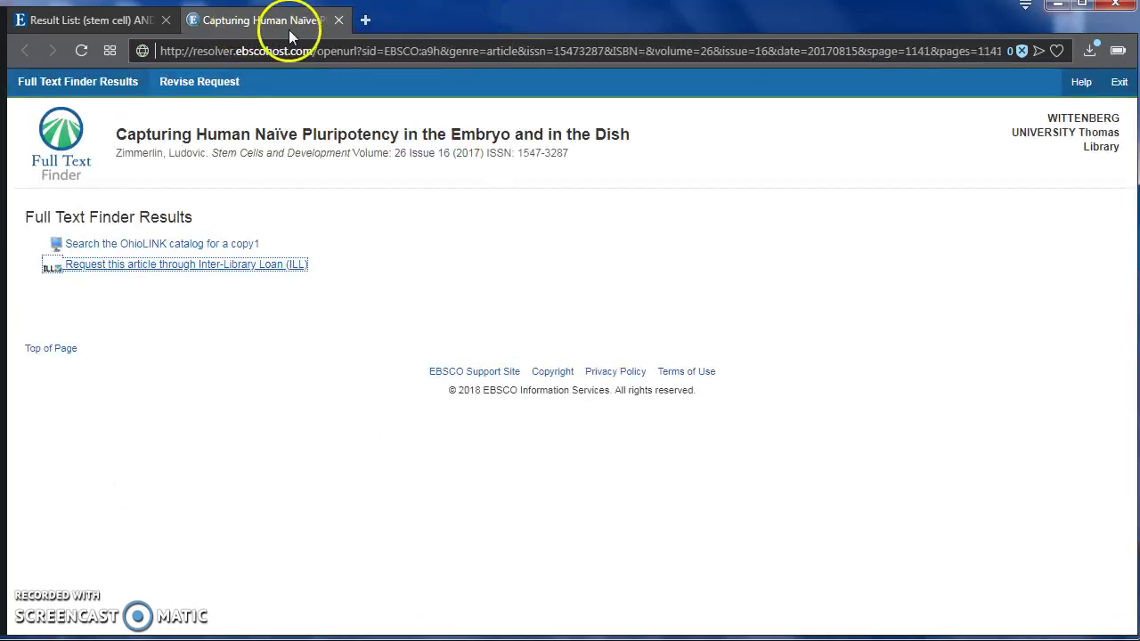
click(338, 20)
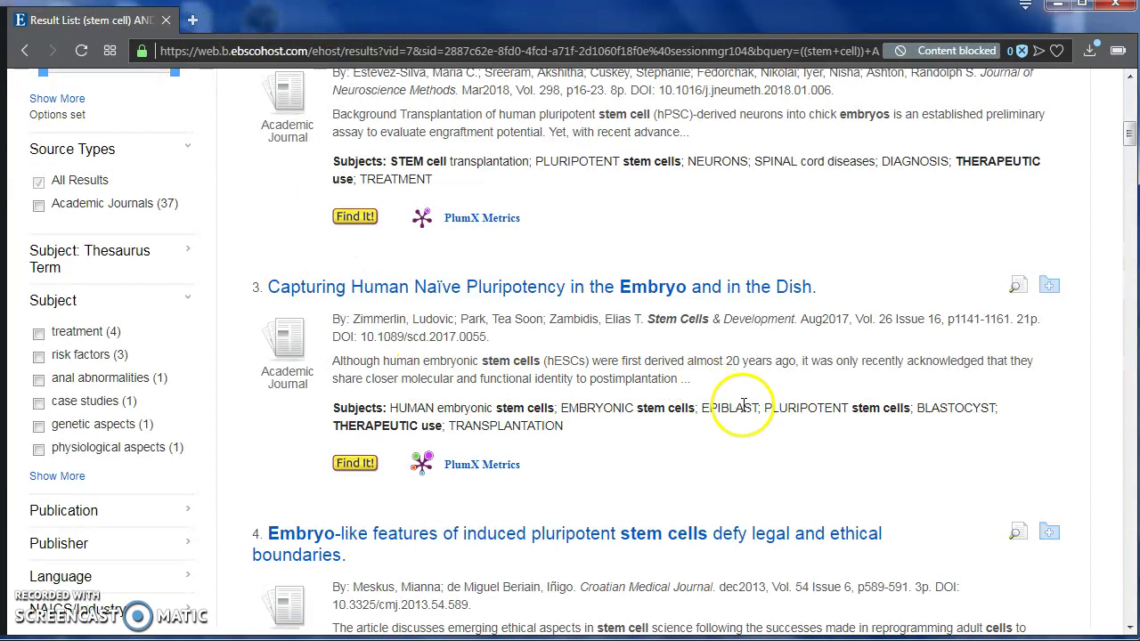
click(1127, 138)
drag(1127, 138, 1130, 98)
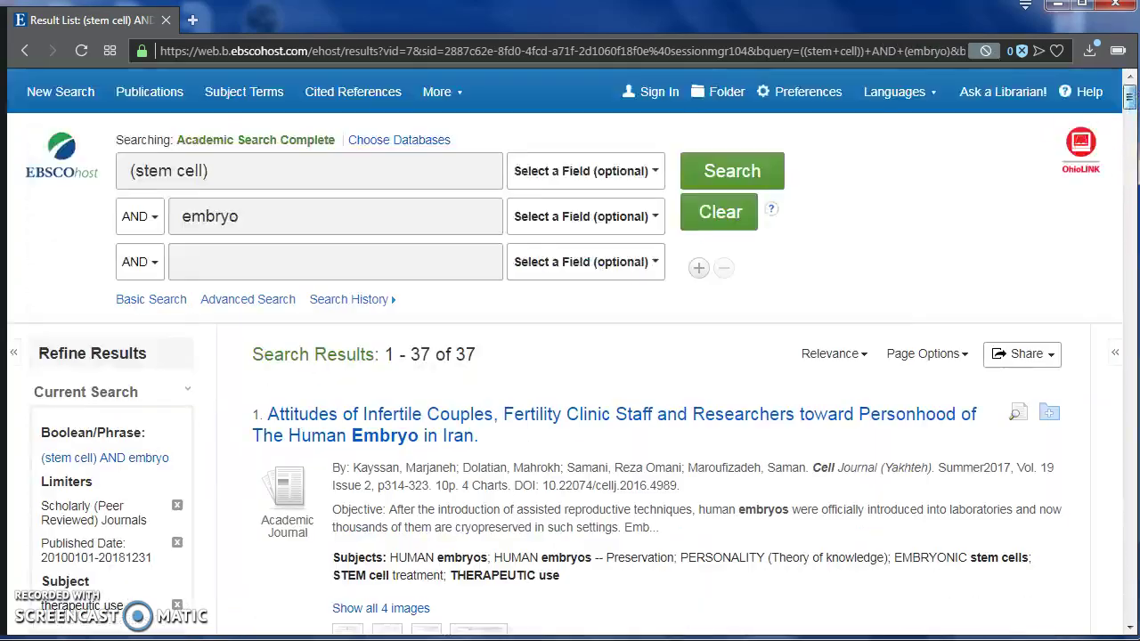